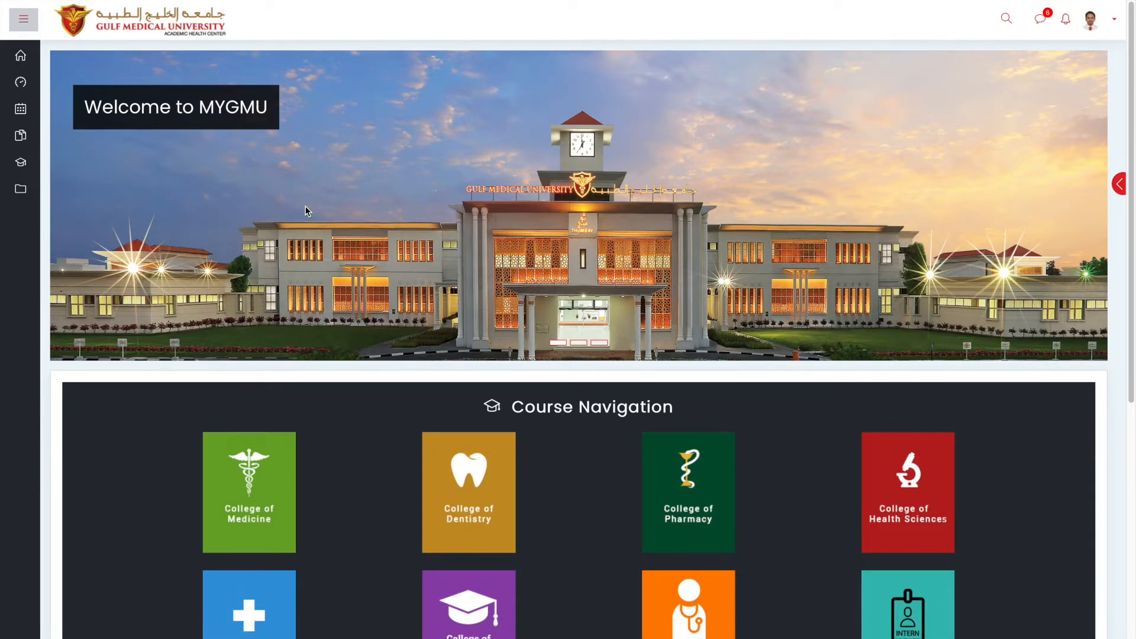
Open the General Education department's courses from the Course Navigation tiles.
scroll(306, 211, down, 5)
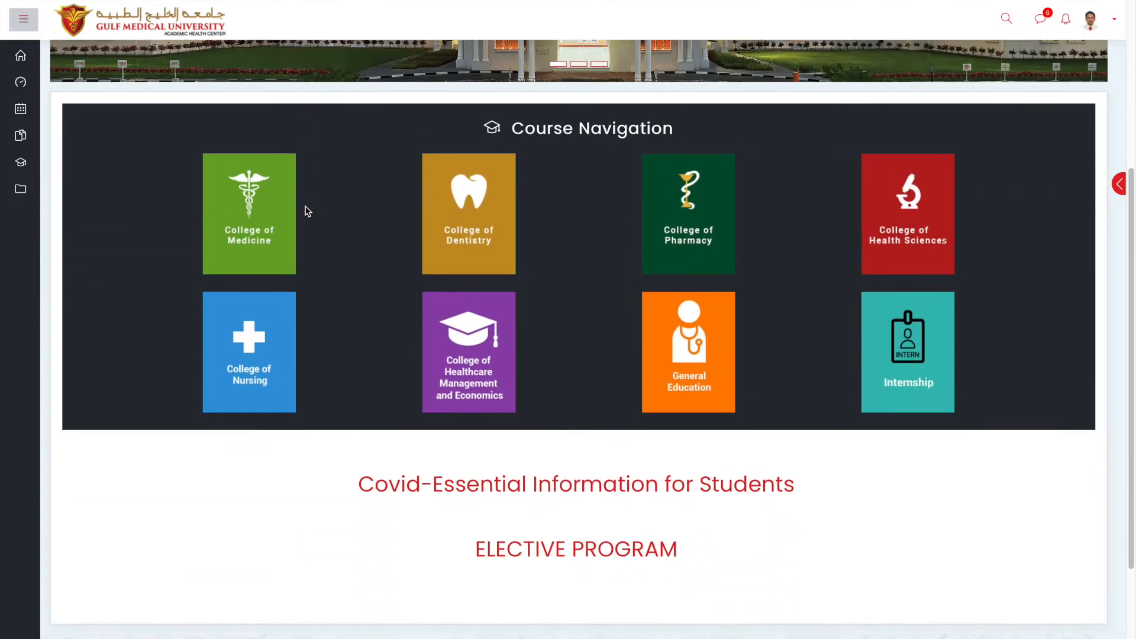
click(661, 367)
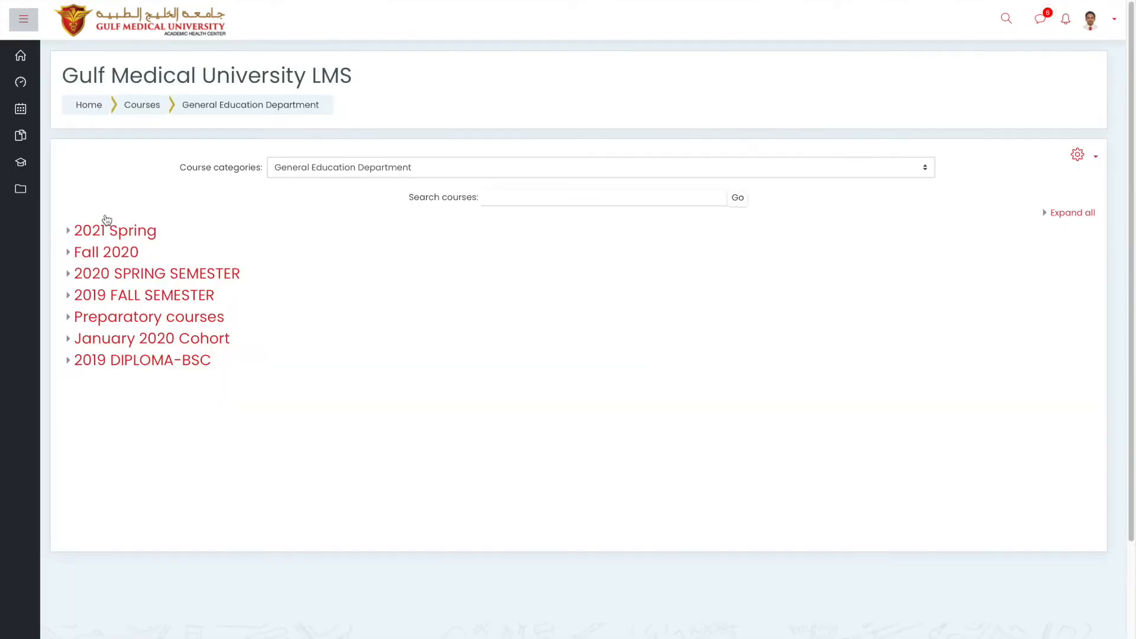
Go into the 2021 Spring courses and open the Information Technology course.
click(125, 235)
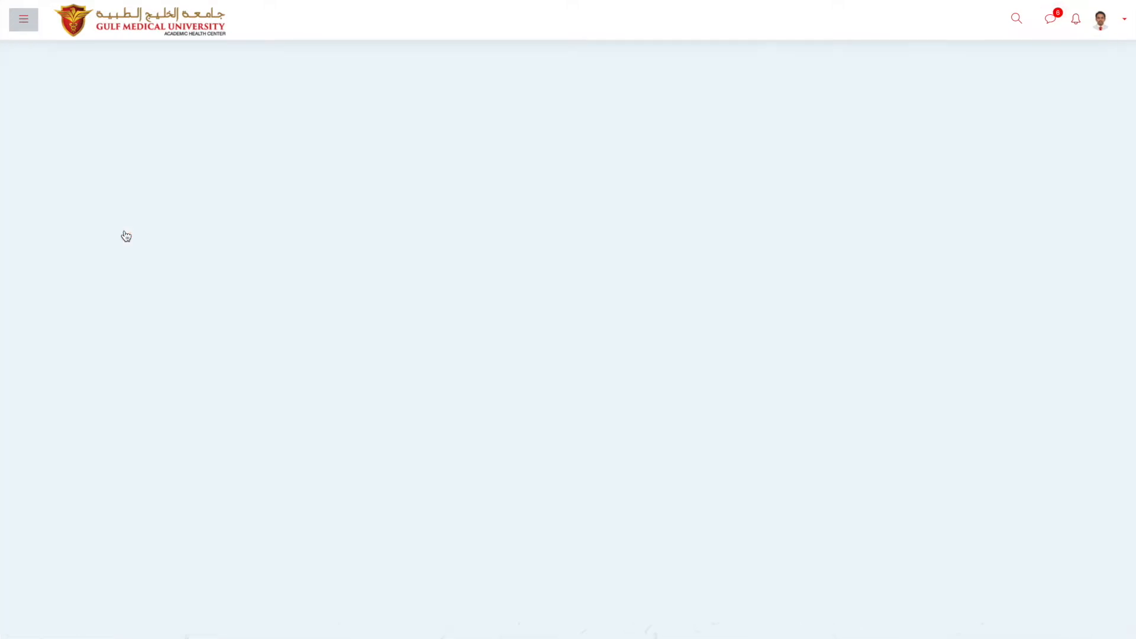
scroll(186, 375, down, 3)
scroll(186, 375, down, 2)
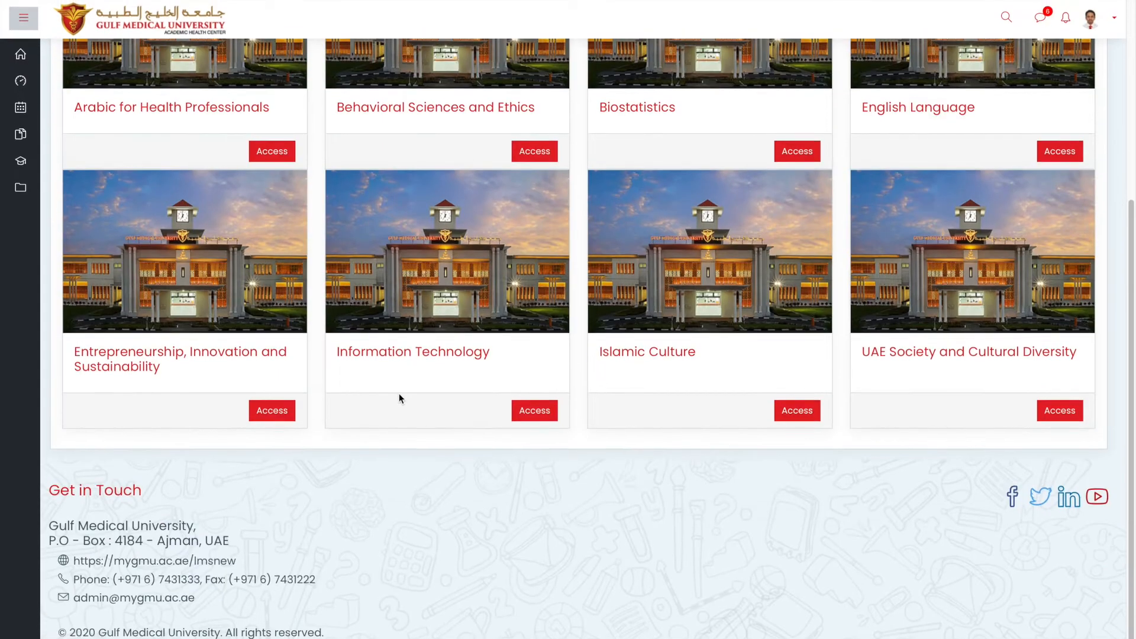
click(439, 355)
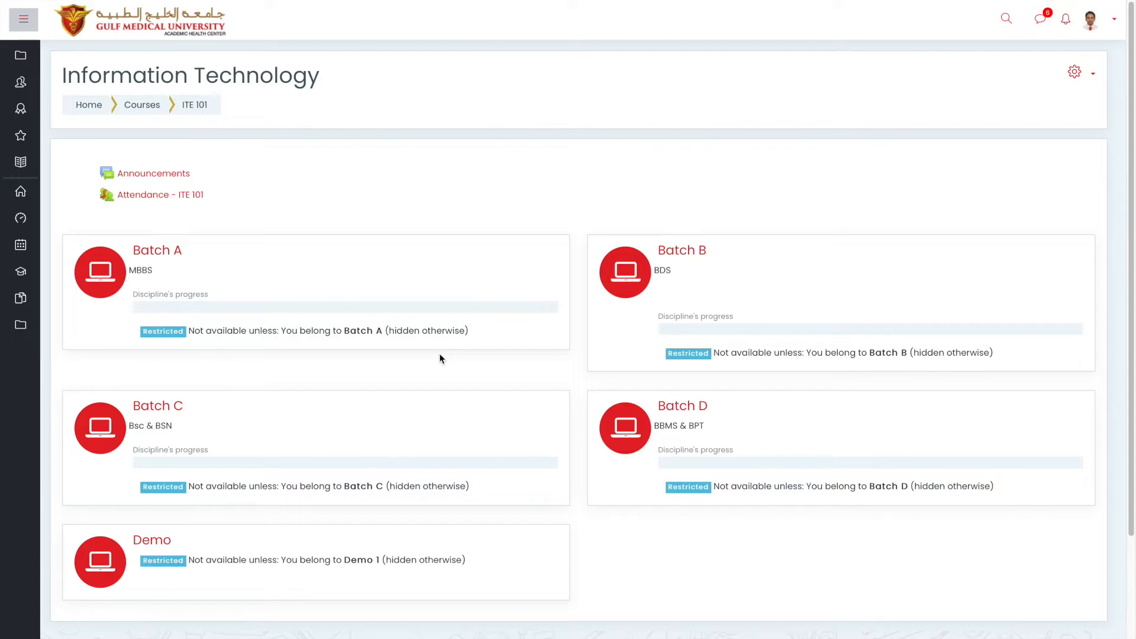
Open the course's Grades and bring up the Gradebook setup table.
click(28, 172)
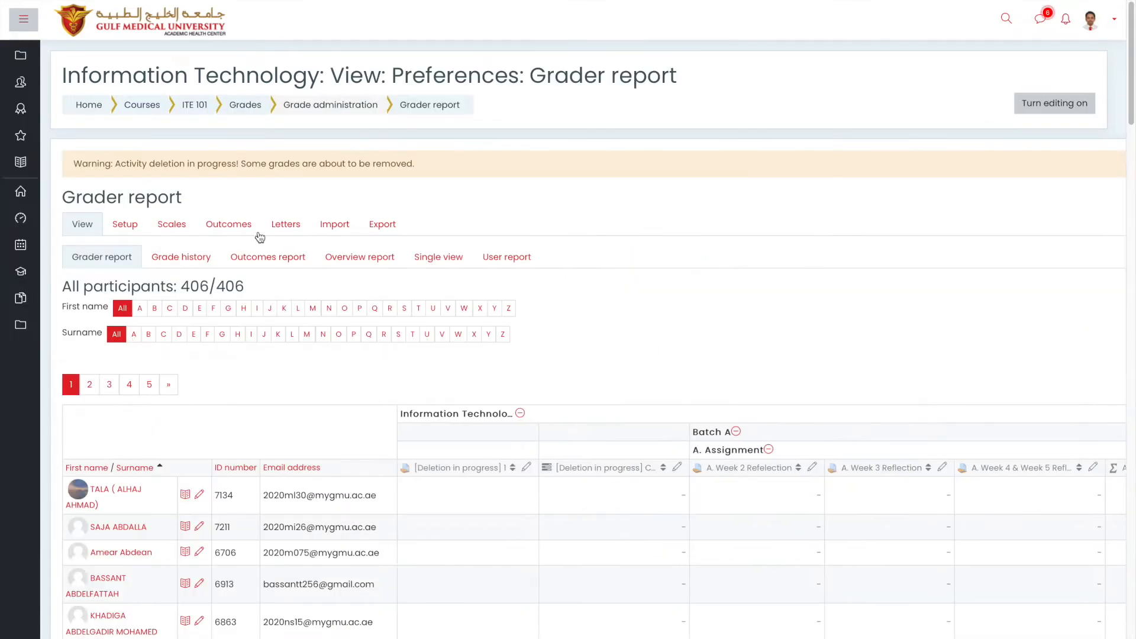
click(136, 228)
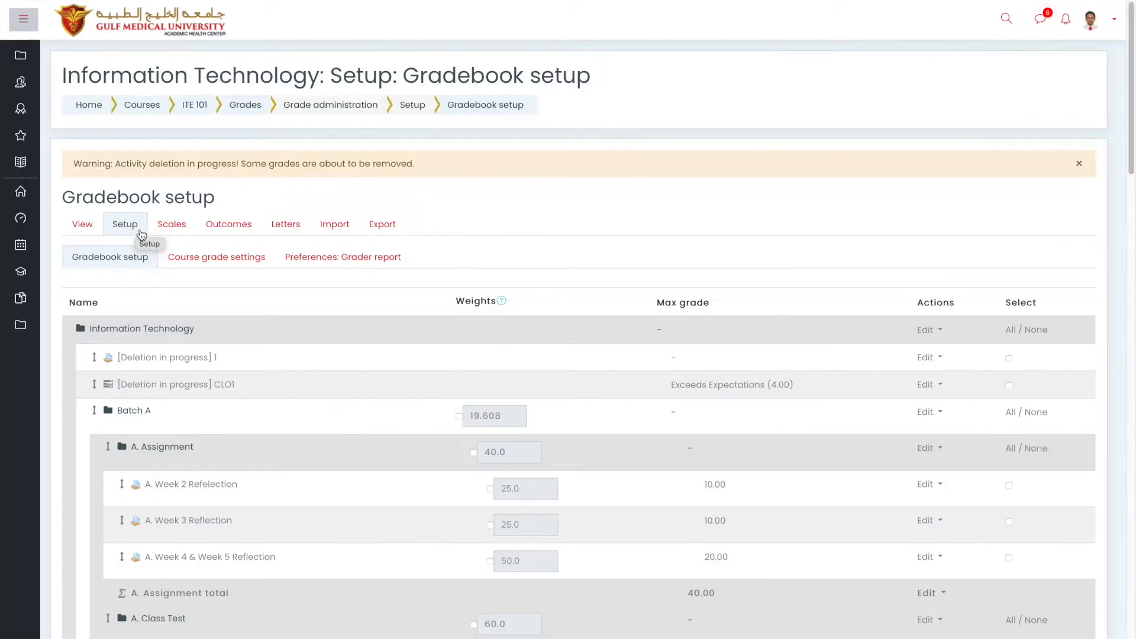
scroll(174, 296, down, 1)
scroll(174, 301, down, 1)
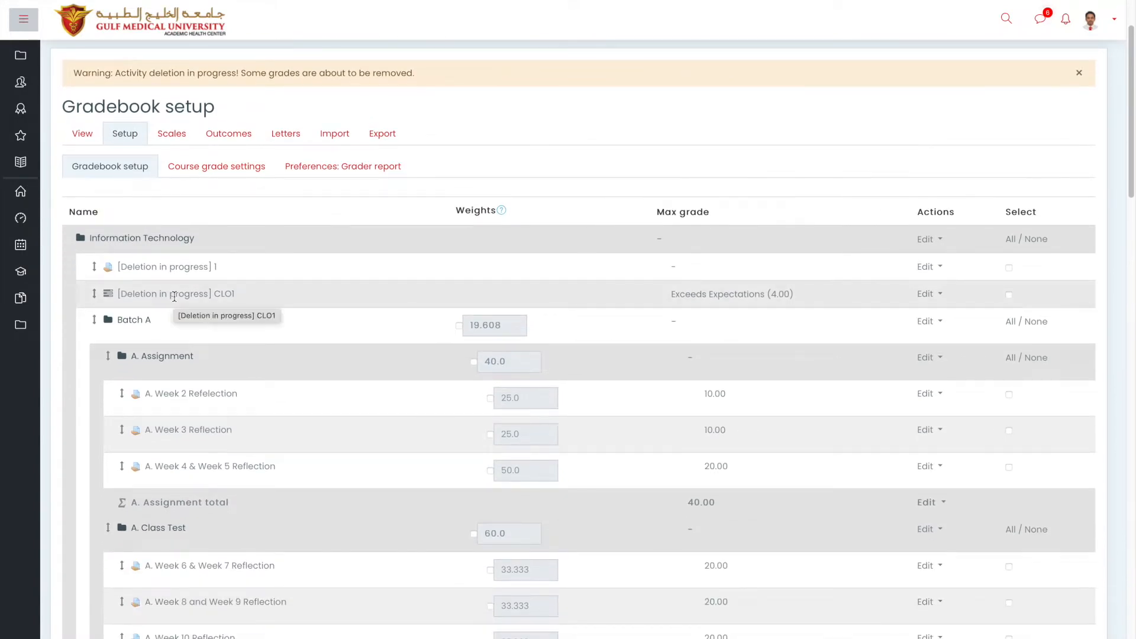
scroll(174, 297, down, 1)
scroll(174, 297, down, 3)
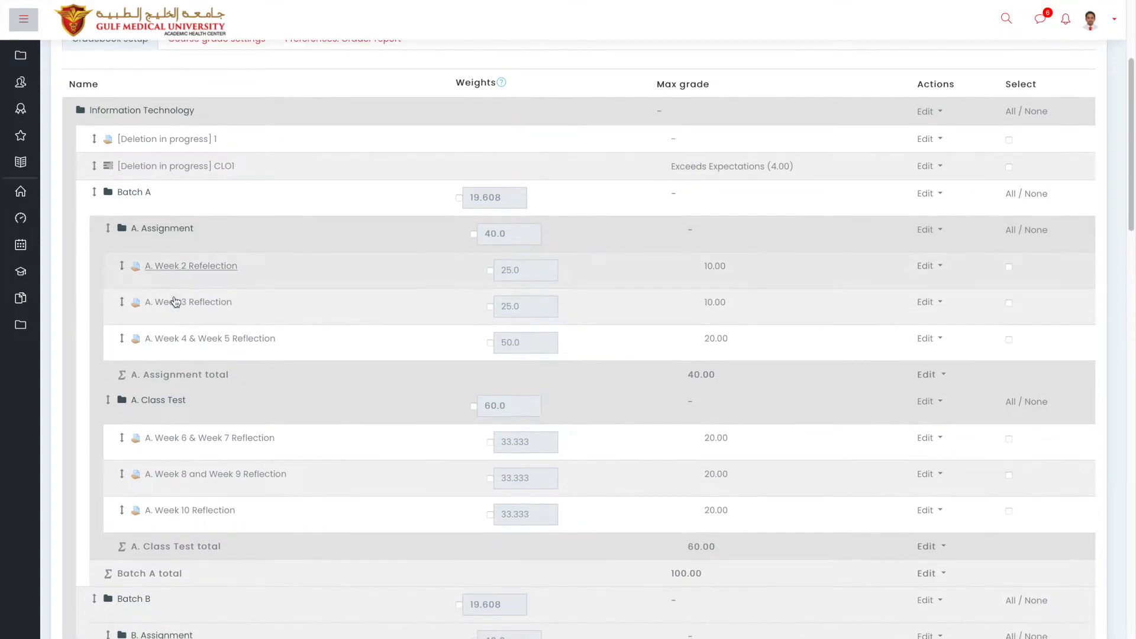
scroll(174, 299, up, 3)
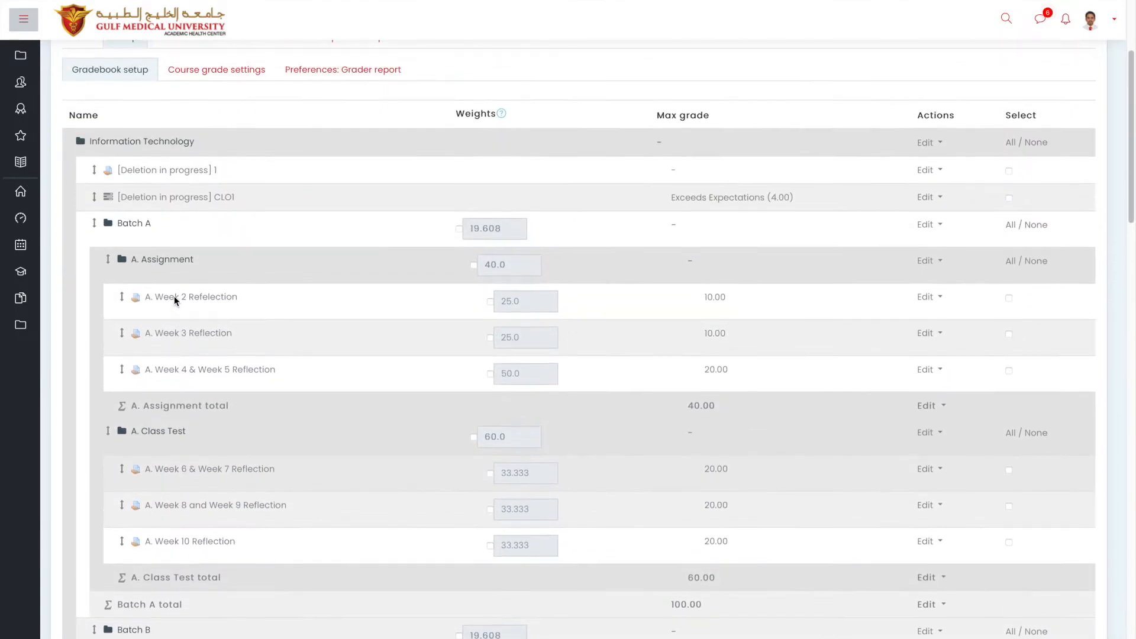
Highlight the Information Technology, Batch A and A. Assignment category names in the setup table.
drag(208, 142, 91, 142)
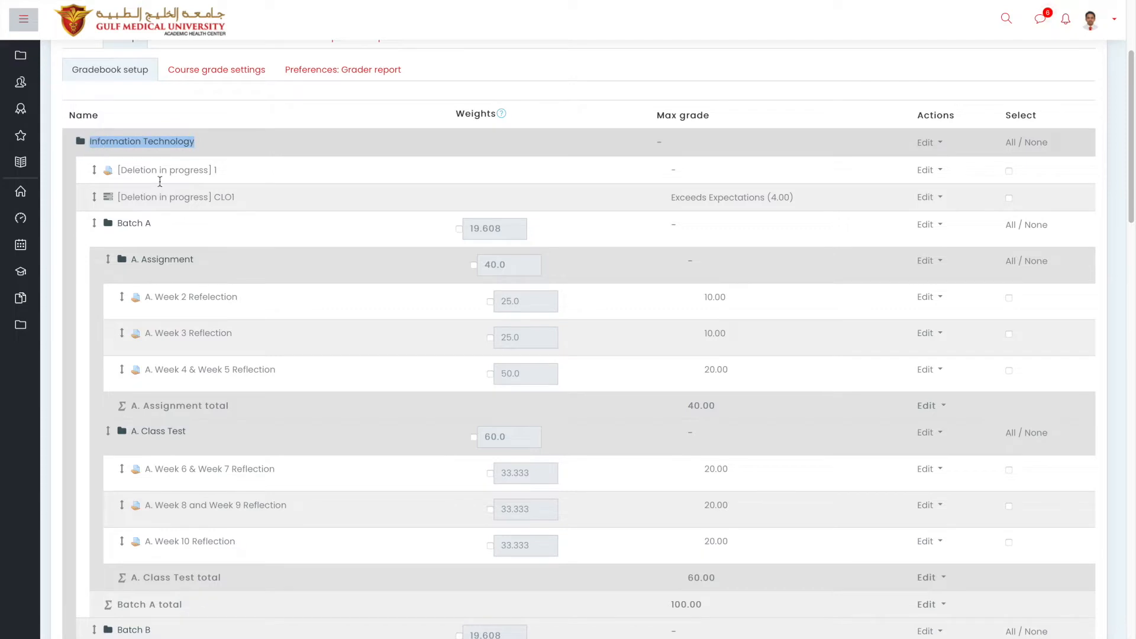
scroll(181, 208, down, 2)
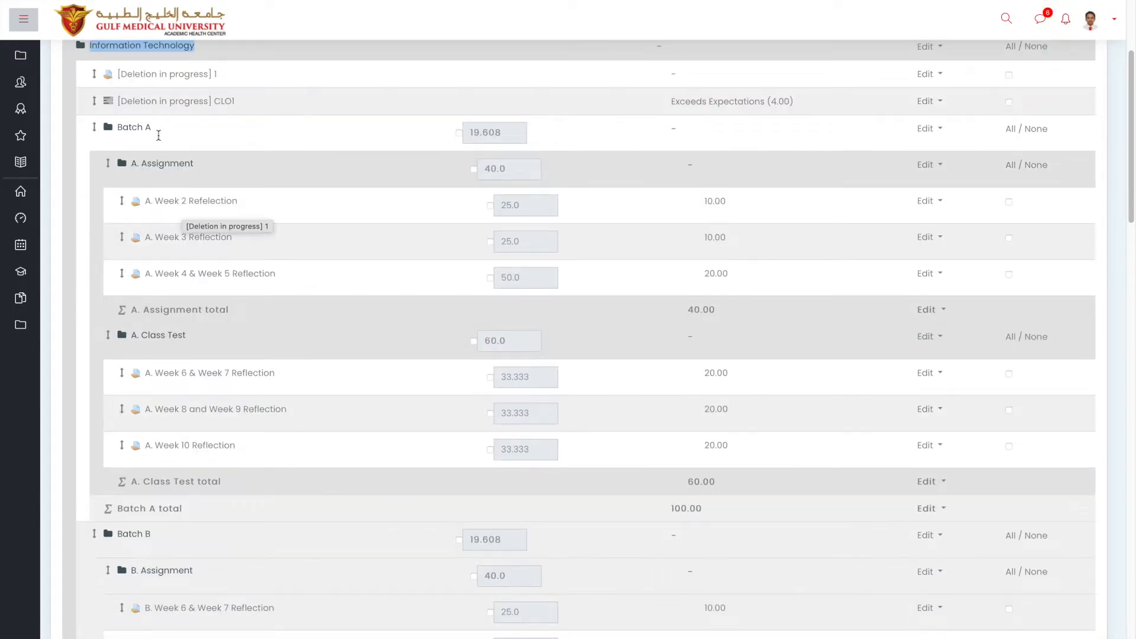
drag(156, 129, 126, 121)
scroll(126, 121, down, 9)
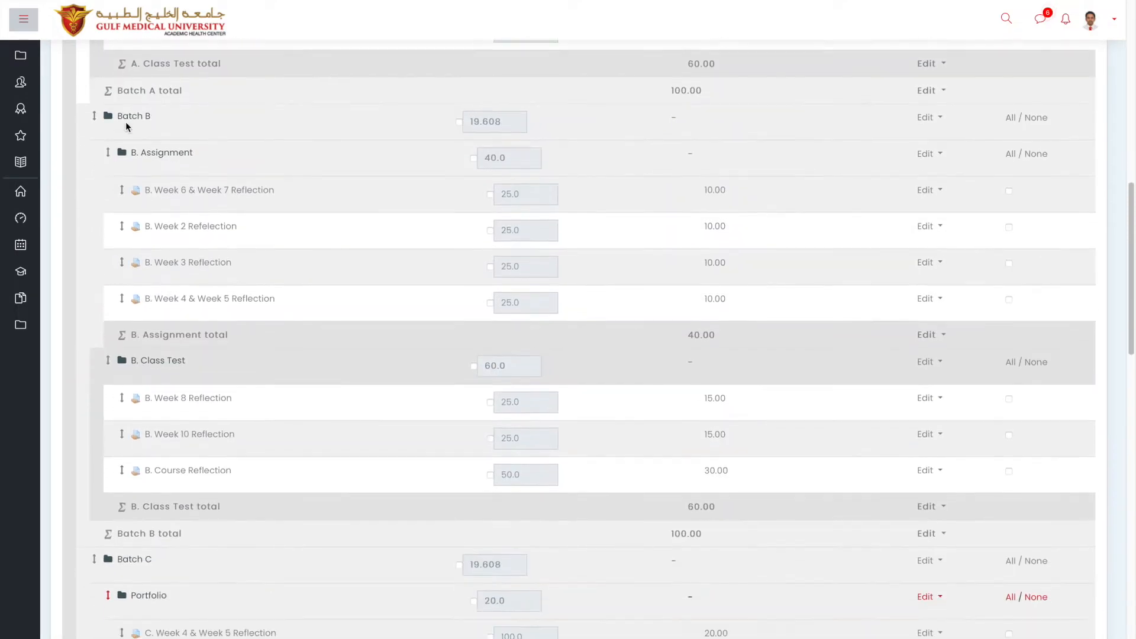
scroll(125, 122, down, 7)
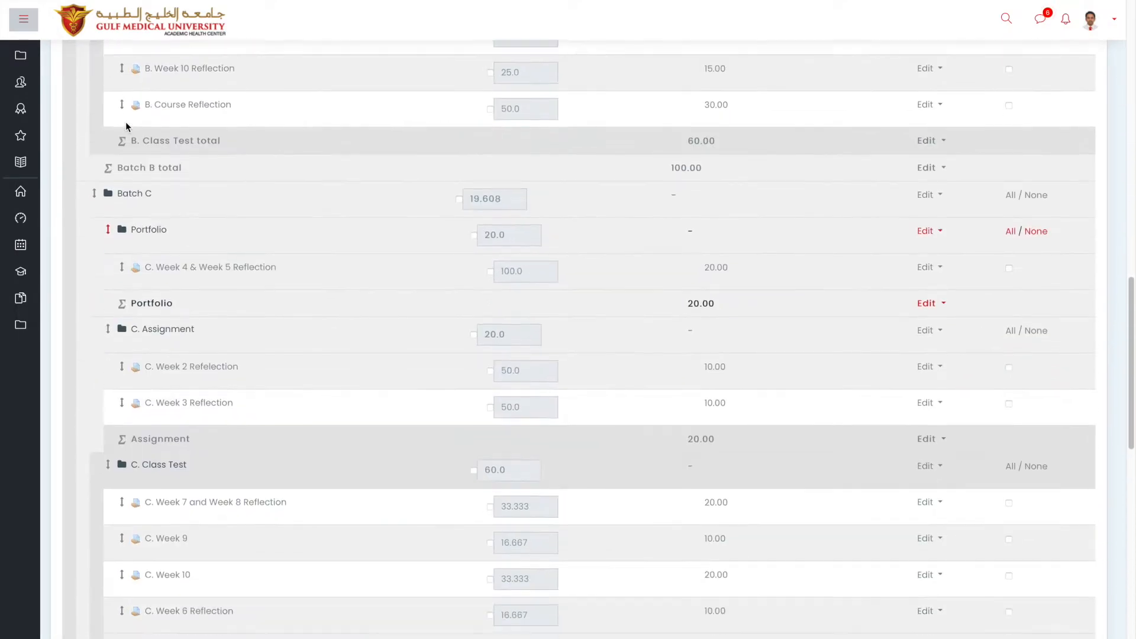
scroll(125, 121, up, 2)
scroll(126, 122, up, 13)
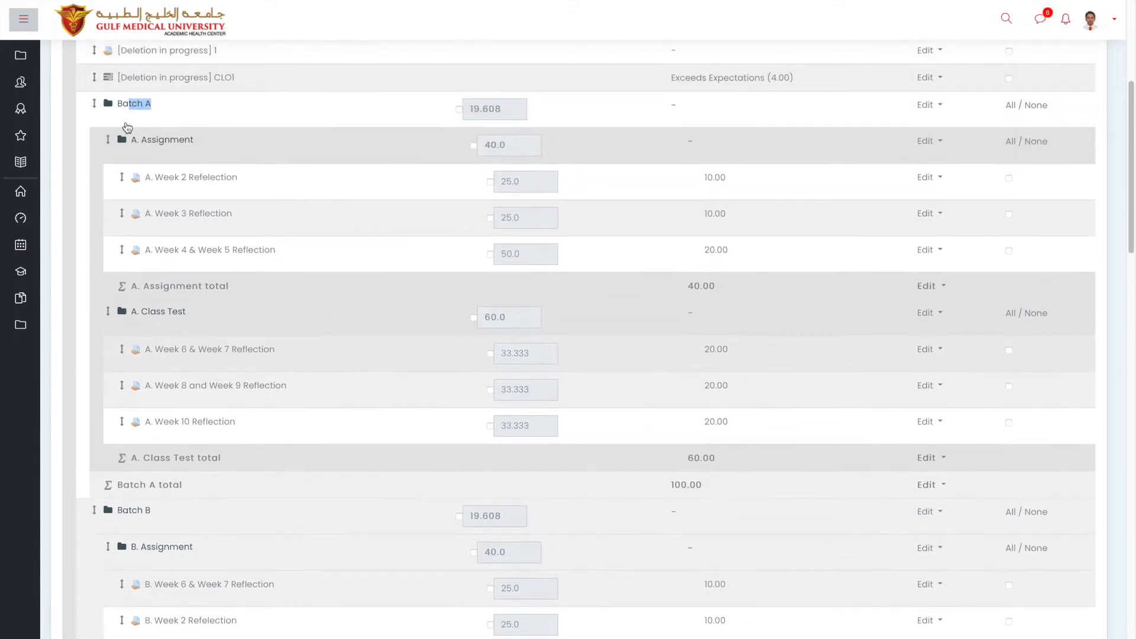
click(199, 144)
drag(199, 143, 136, 141)
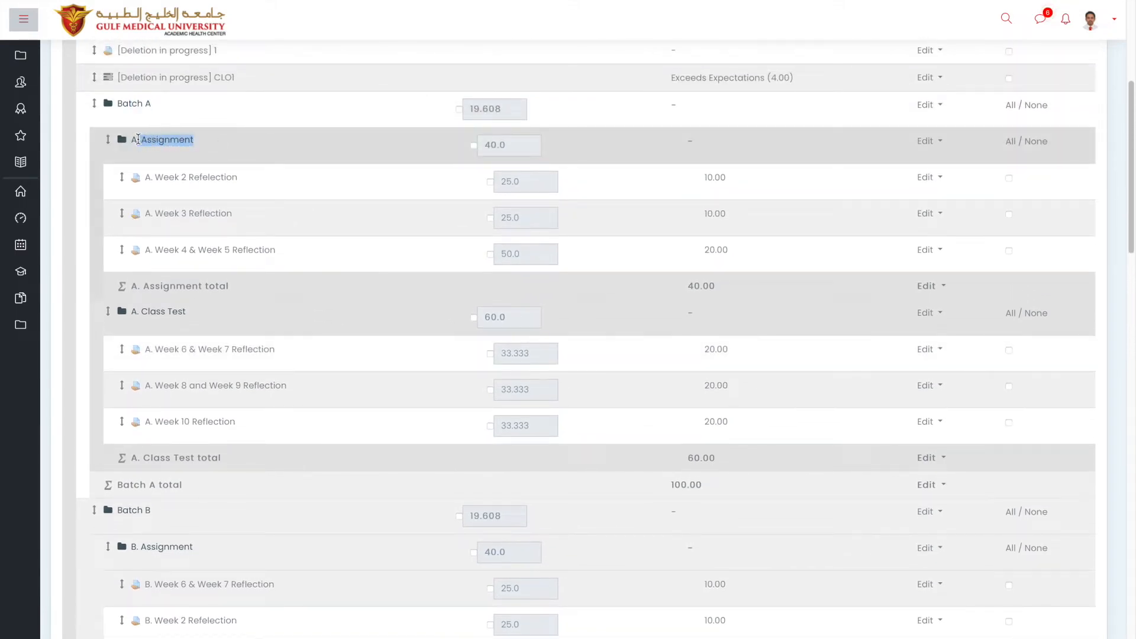
click(197, 314)
drag(197, 314, 152, 312)
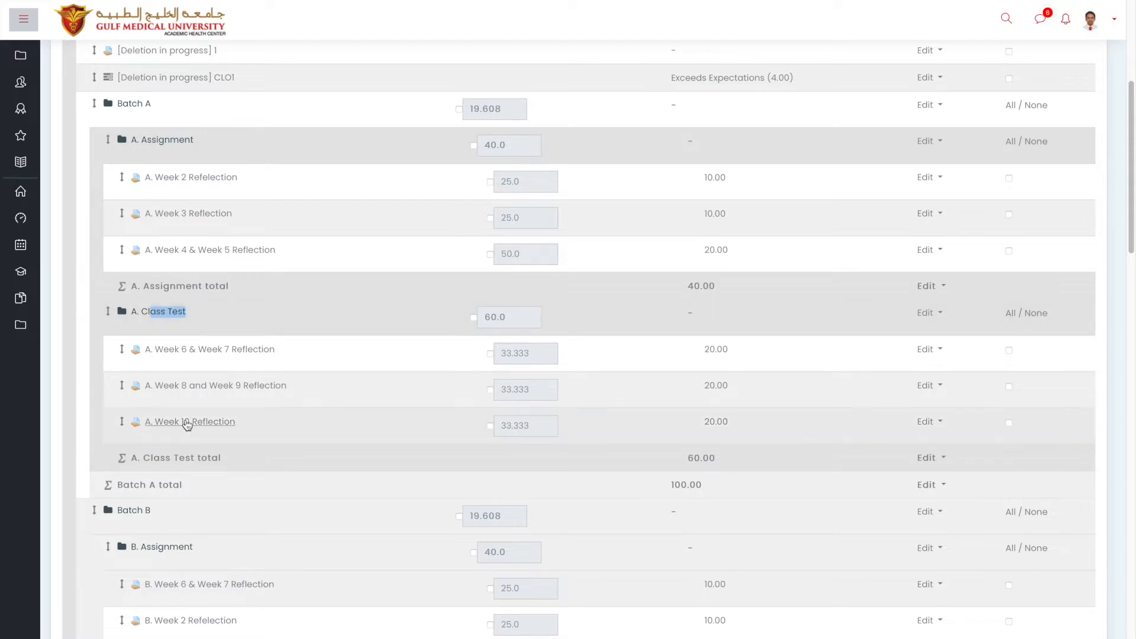
Review the A. Assignment weights of 25, 25 and 50, then go back to the grader report.
scroll(187, 425, down, 3)
scroll(187, 425, down, 5)
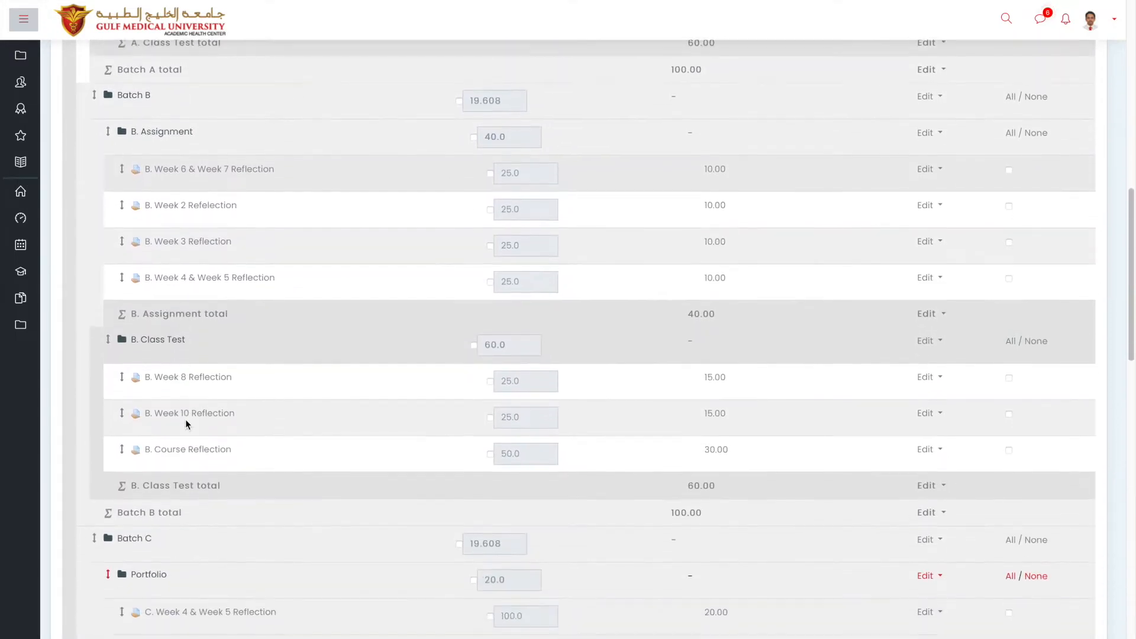
scroll(185, 419, down, 4)
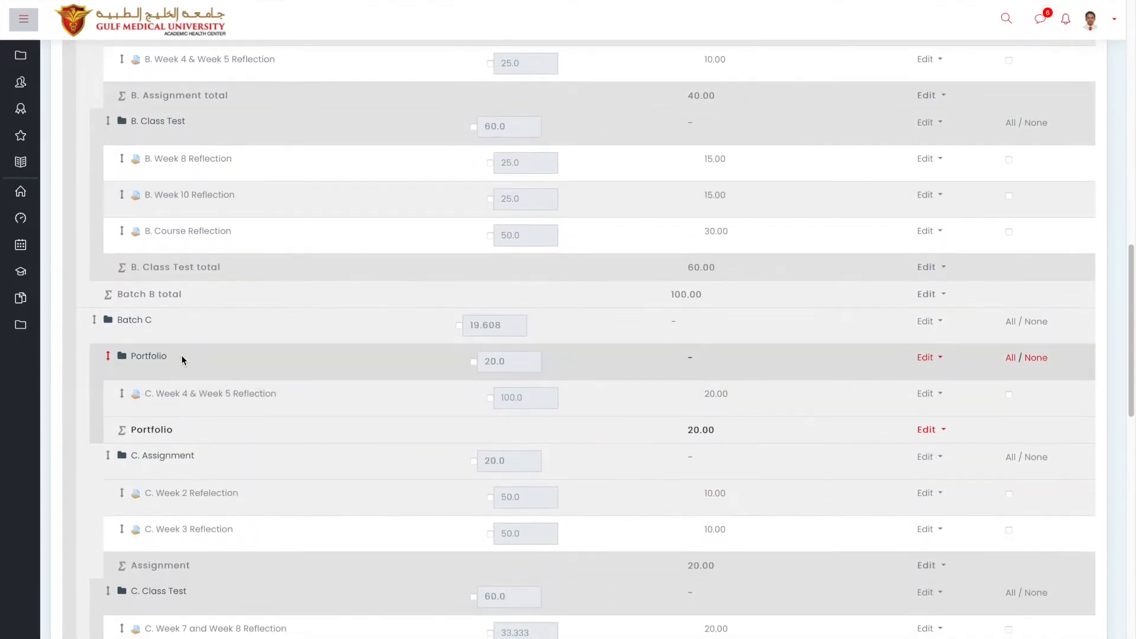
scroll(181, 453, down, 2)
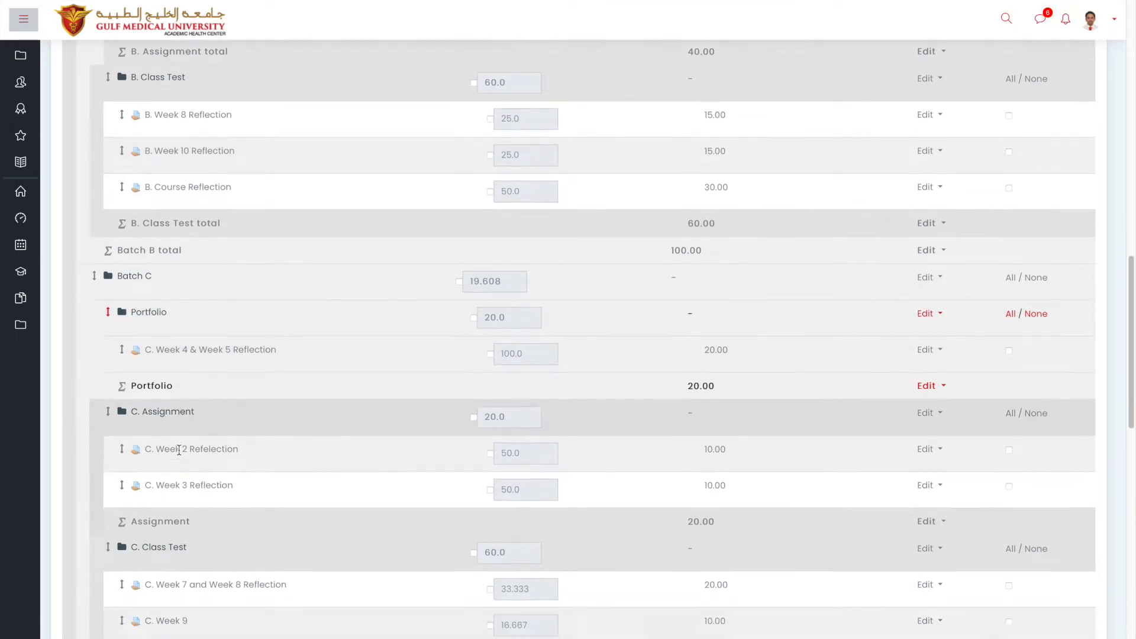
scroll(180, 451, down, 3)
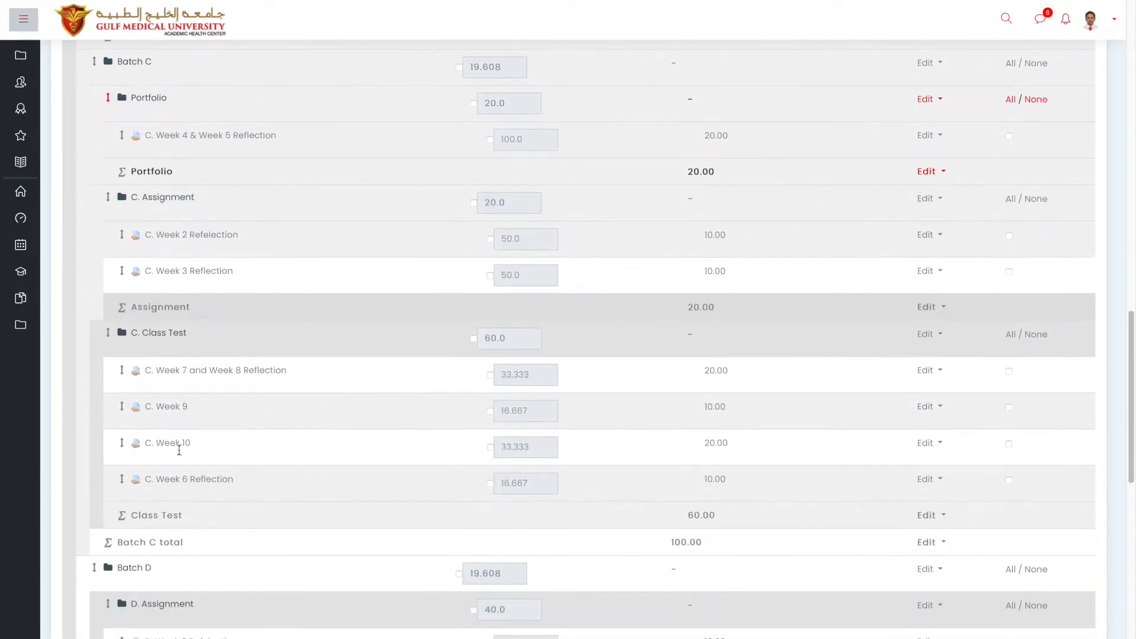
scroll(180, 454, up, 7)
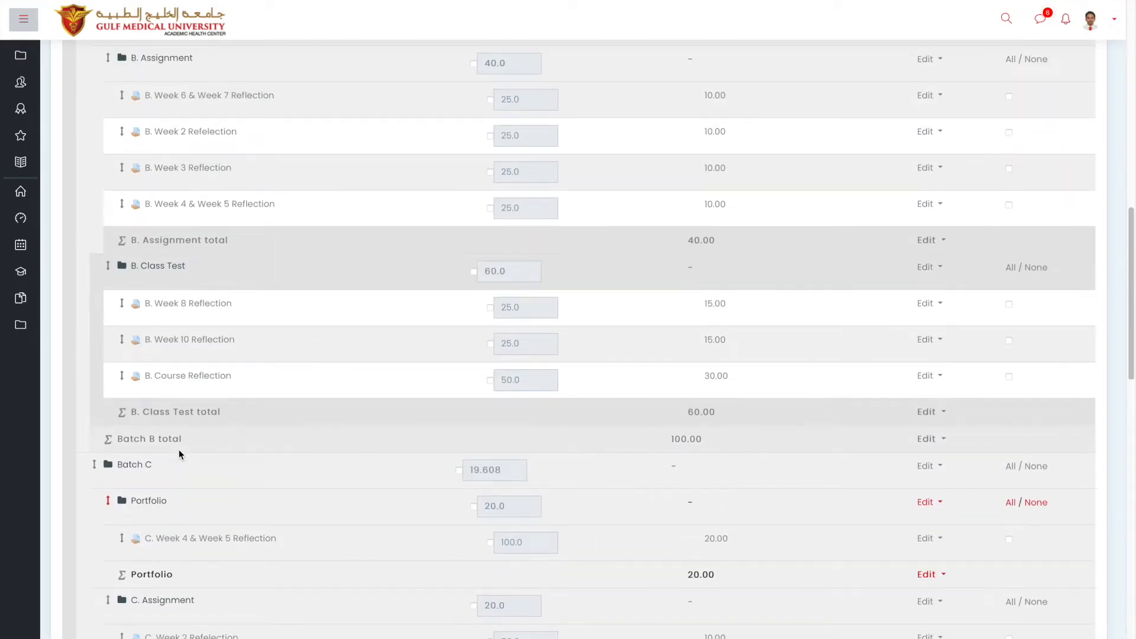
scroll(179, 449, up, 12)
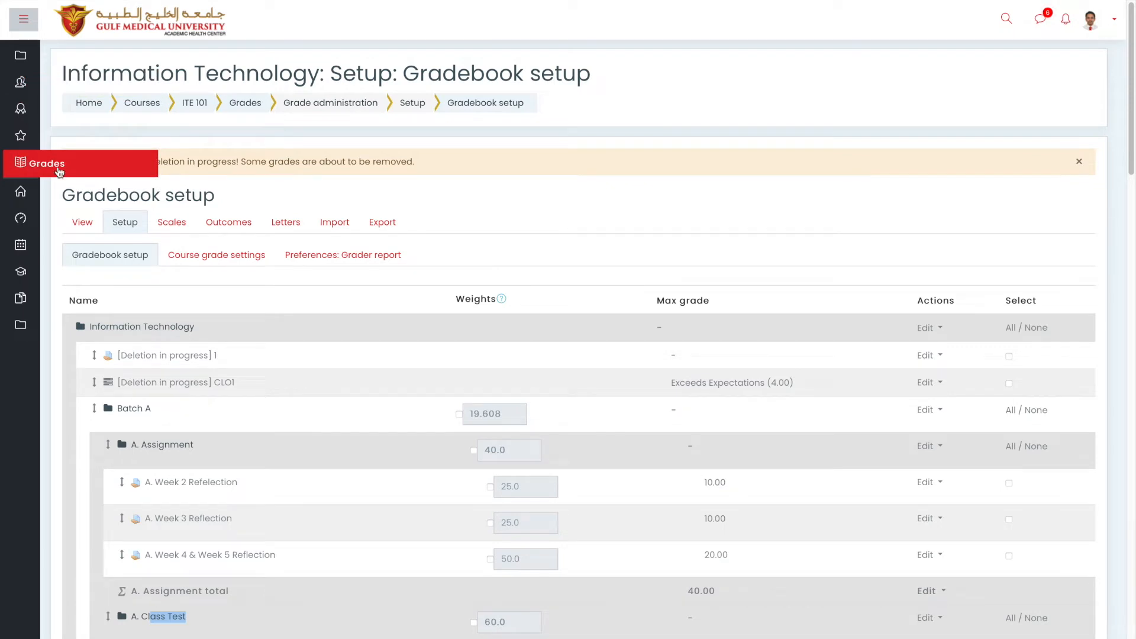
click(59, 171)
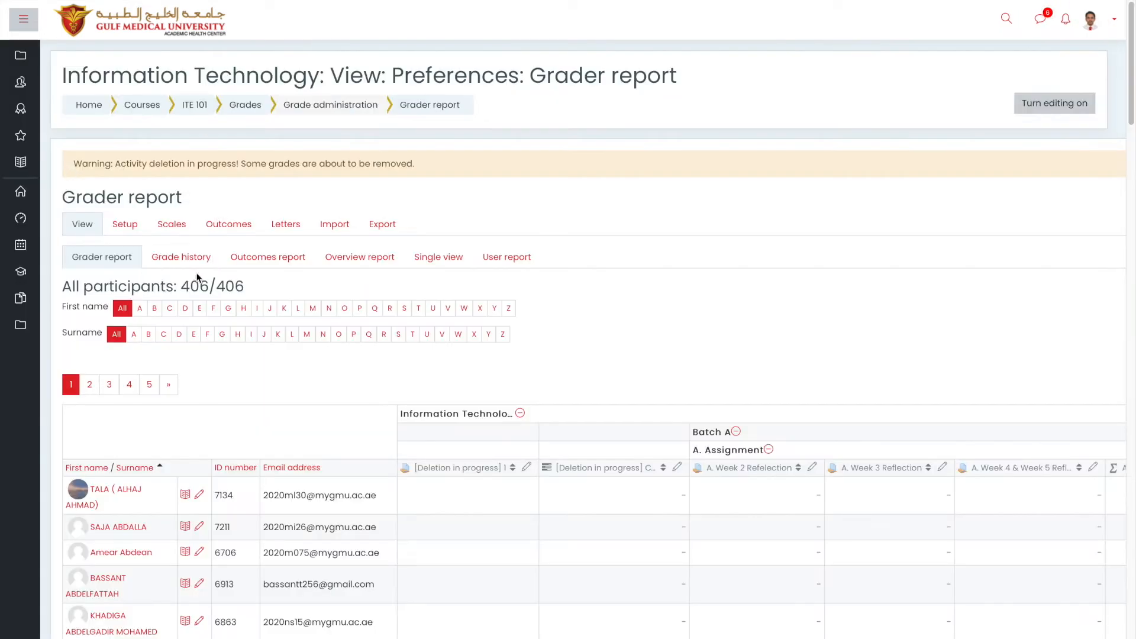
Reopen the gradebook setup and scroll through the Batch A–D categories.
click(125, 224)
scroll(236, 358, down, 2)
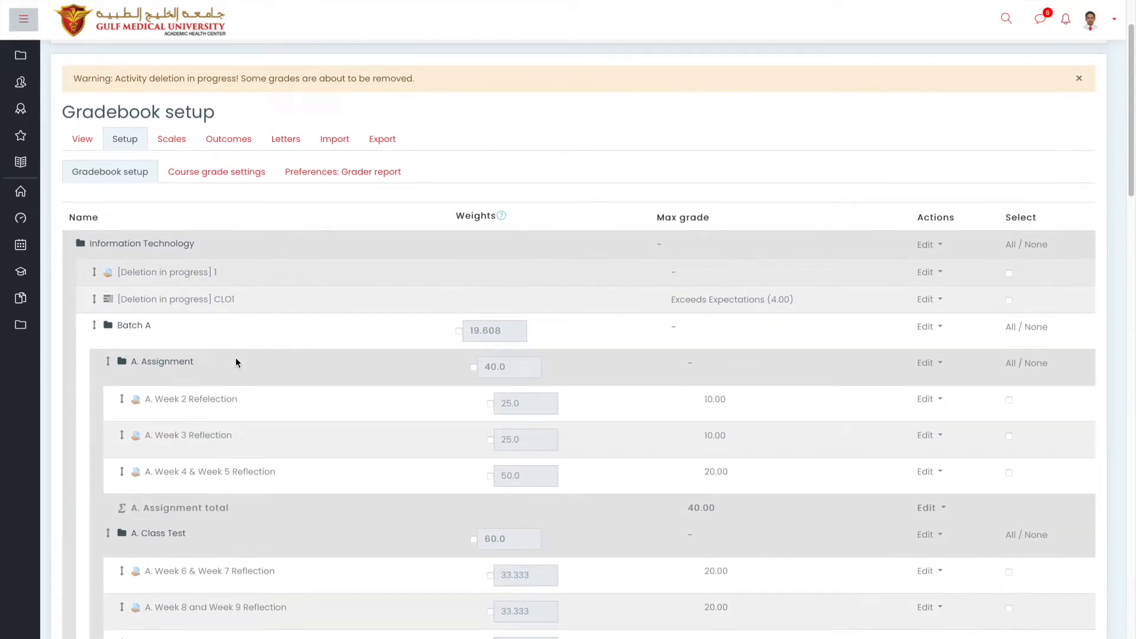
scroll(236, 362, down, 20)
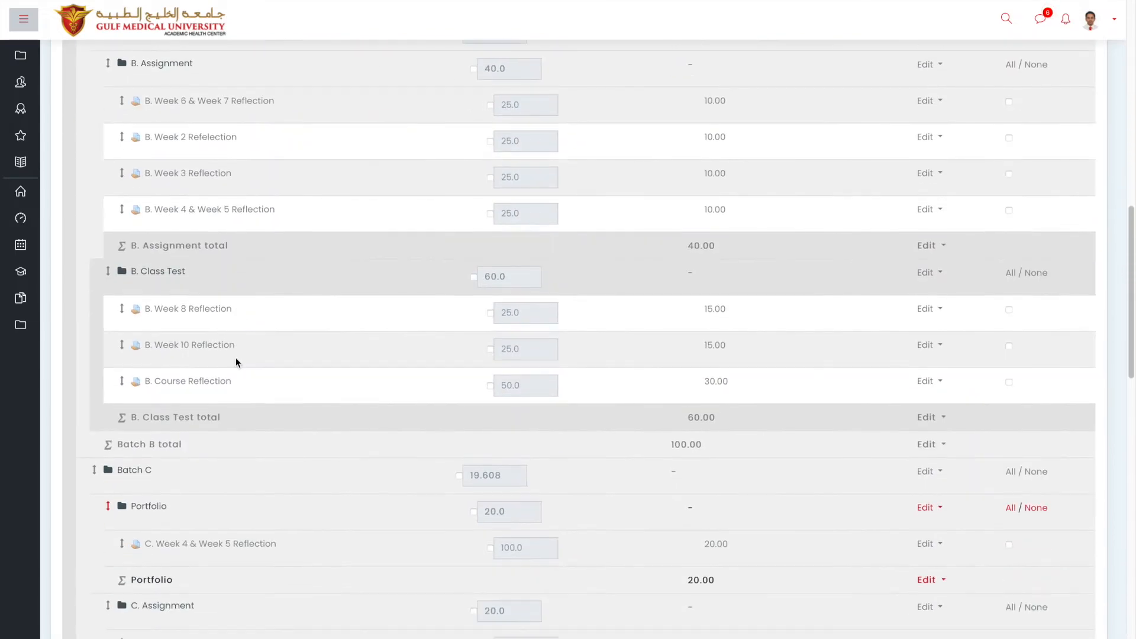
scroll(236, 362, down, 15)
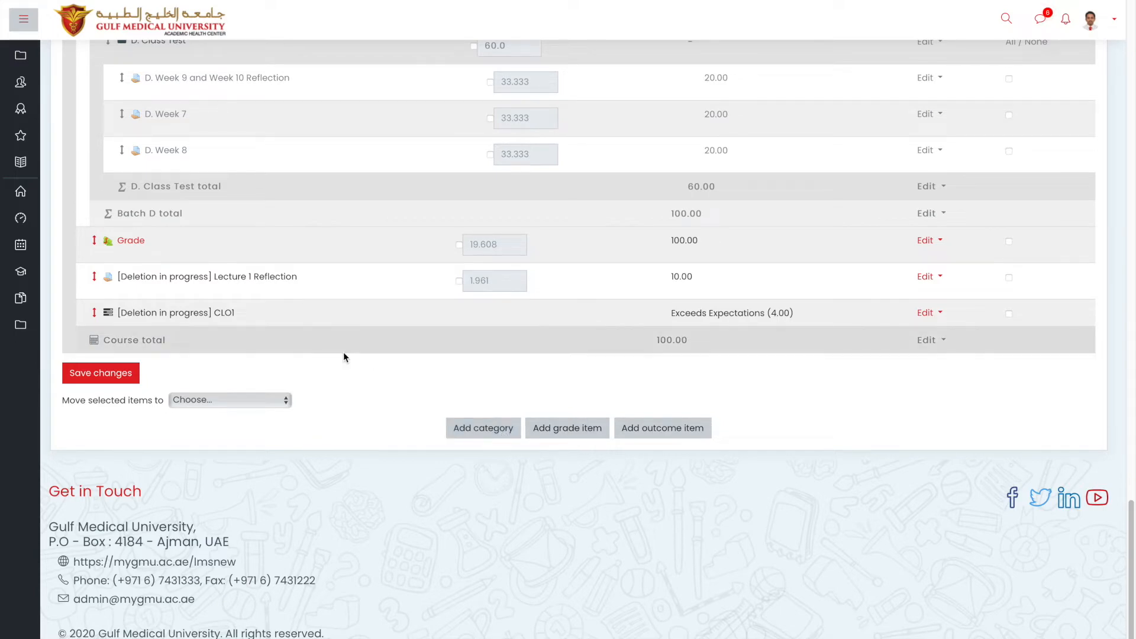
scroll(343, 357, up, 15)
scroll(344, 357, down, 3)
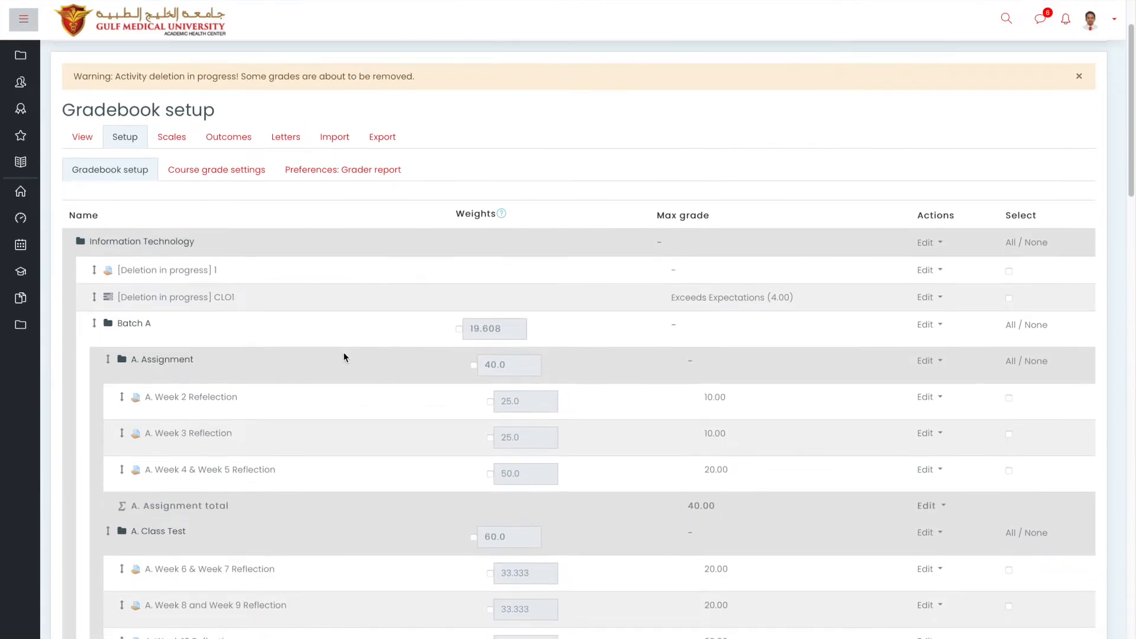
scroll(343, 353, down, 3)
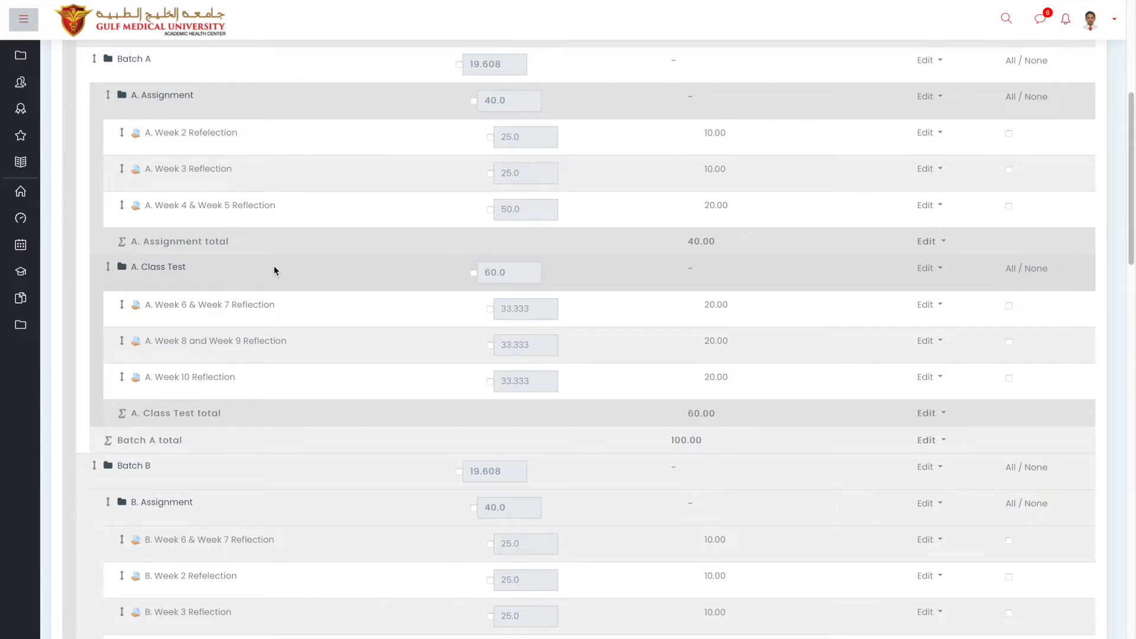
Highlight the A. Assignment and A. Class Test category names, then scroll to the bottom.
click(201, 101)
drag(201, 101, 121, 95)
drag(198, 267, 137, 262)
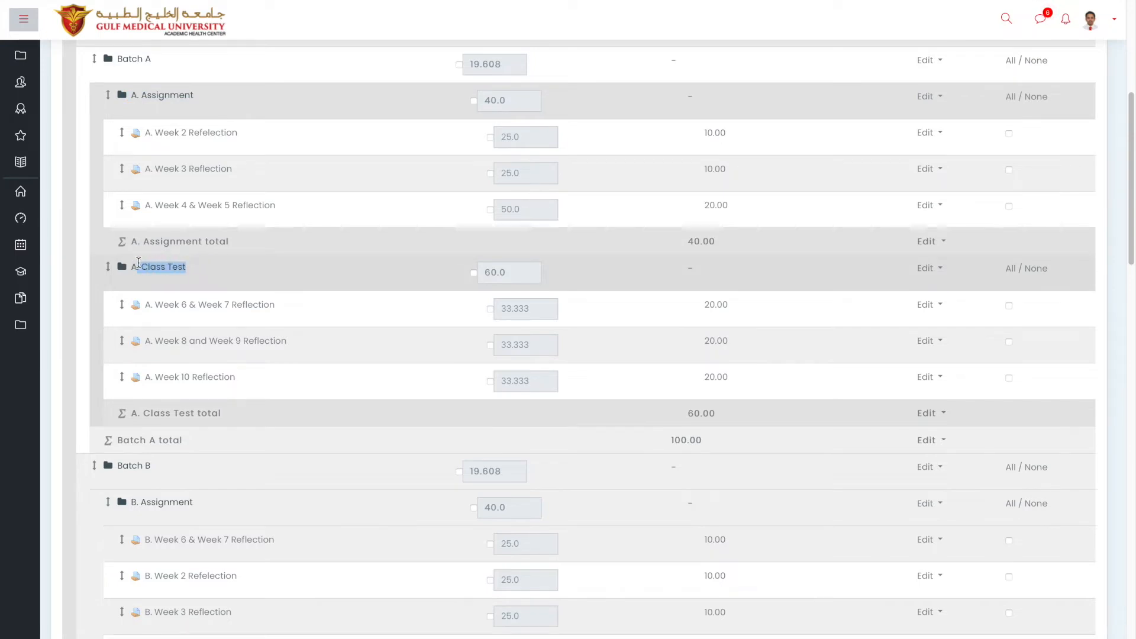
scroll(210, 294, down, 20)
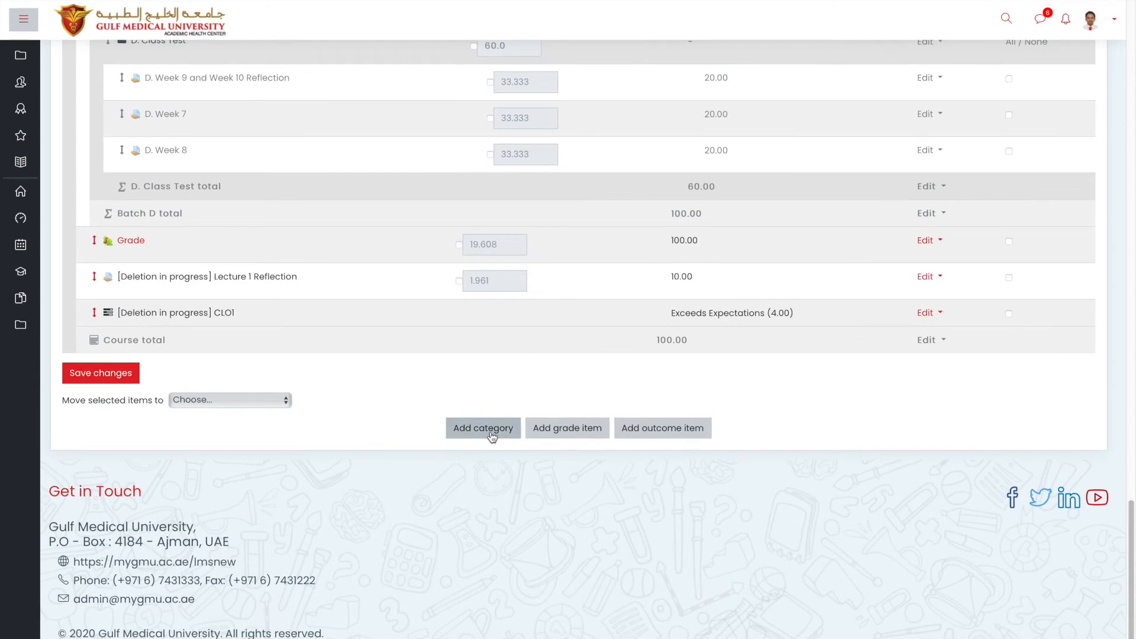
Add a new grade category named 'Assignment', removing the 'A. ' prefix from the typed name.
click(470, 436)
click(373, 240)
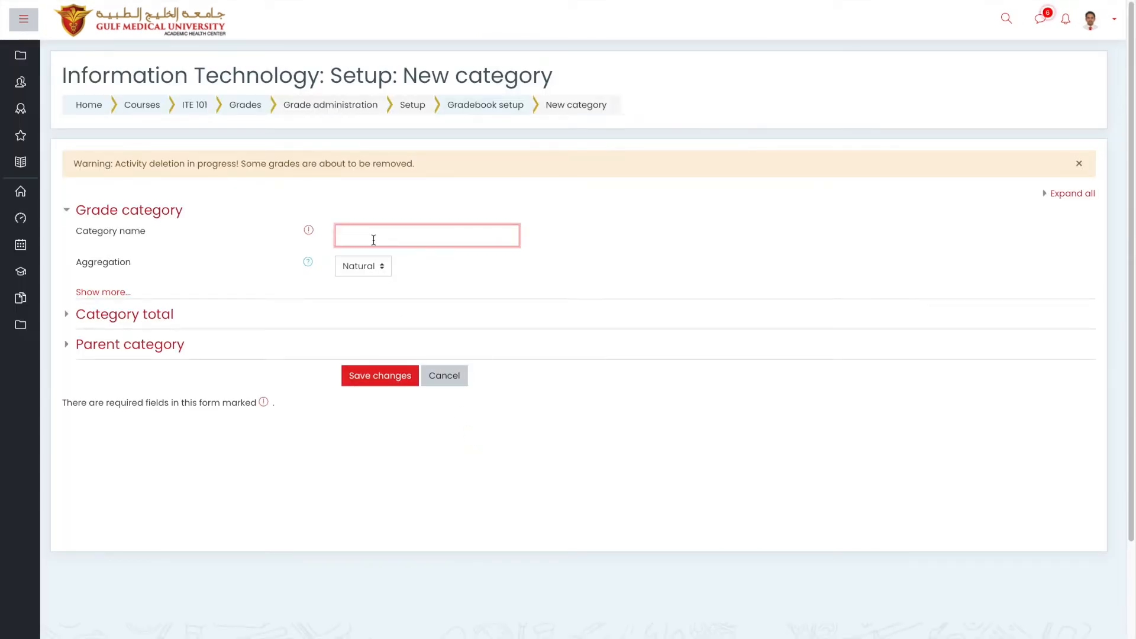
text(A. Assignment)
drag(413, 233, 345, 232)
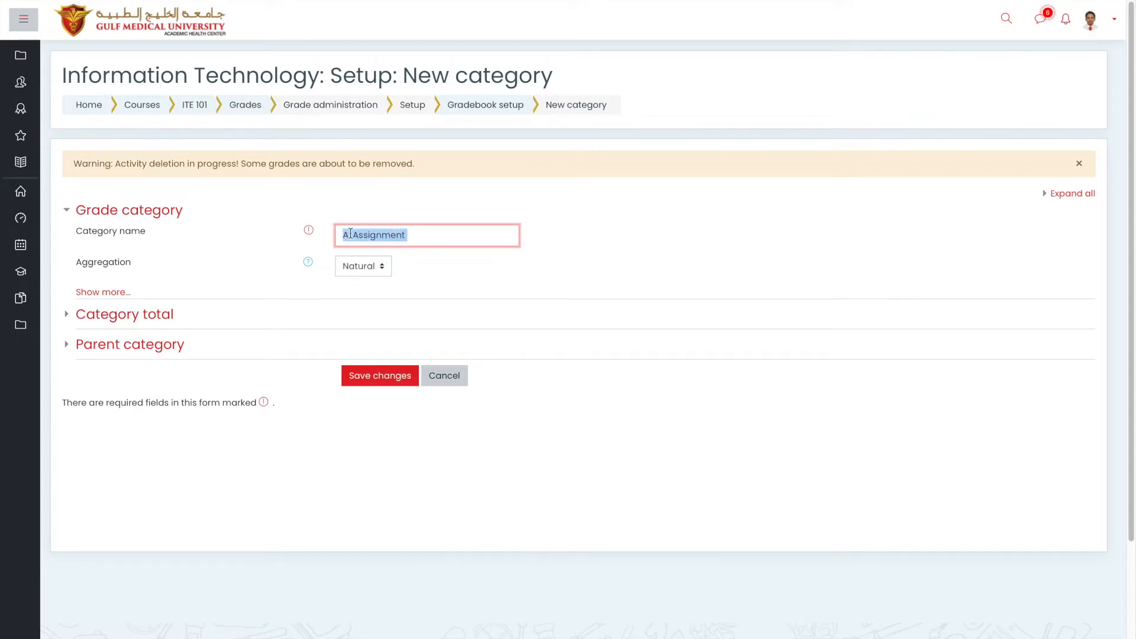
drag(352, 236, 325, 240)
key(BackSpace)
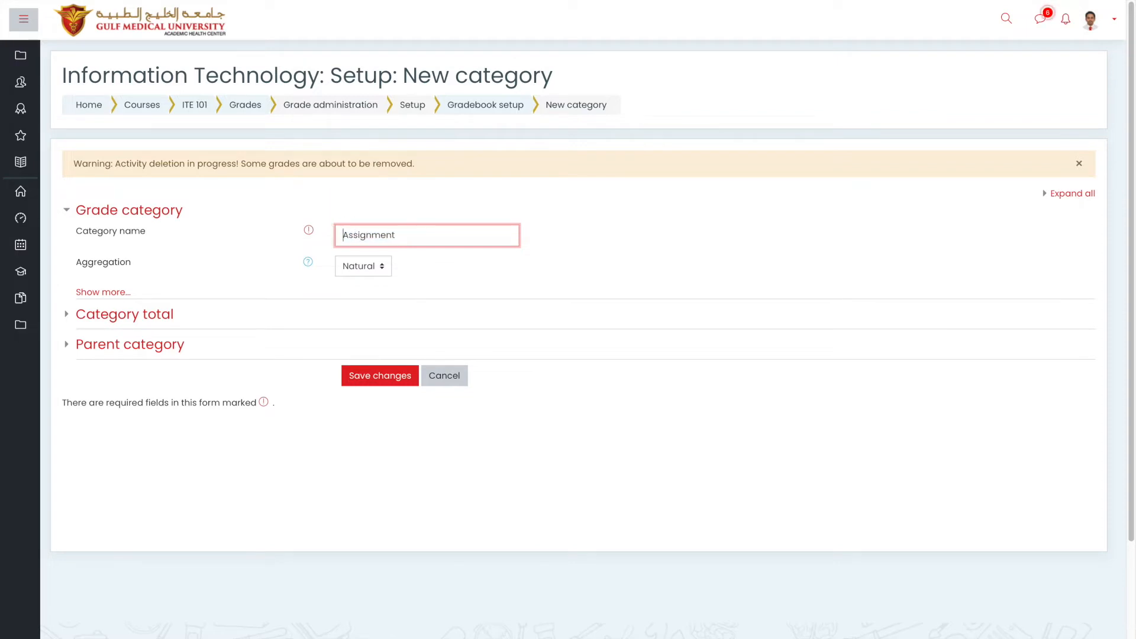
drag(408, 237, 329, 233)
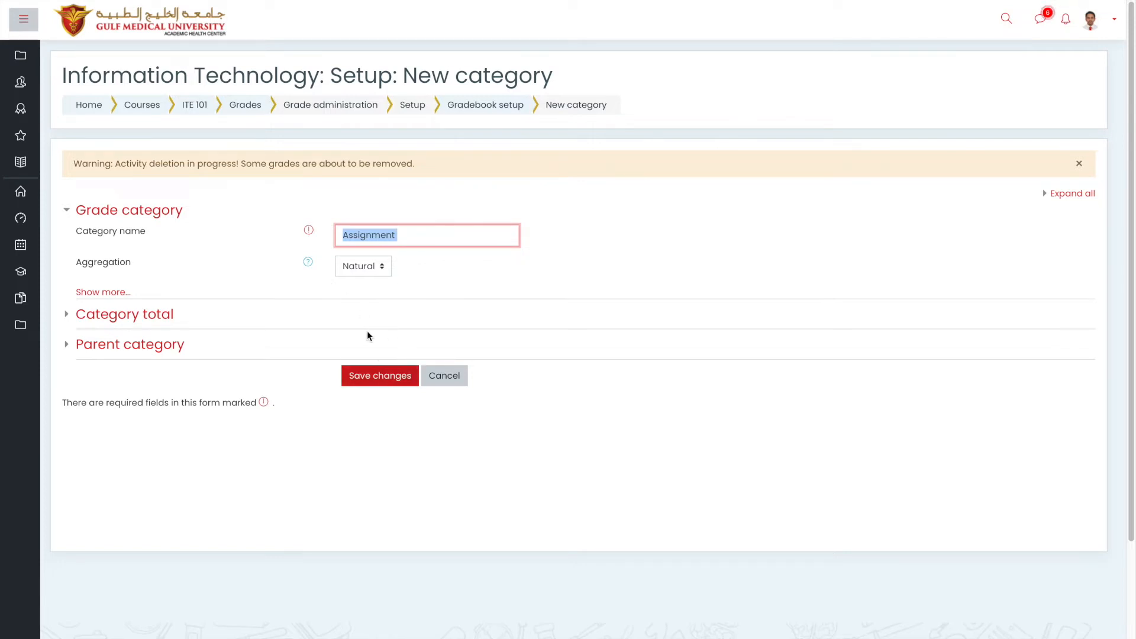
Expand all Category total settings and copy 'Assignment' into the category total name field.
click(163, 322)
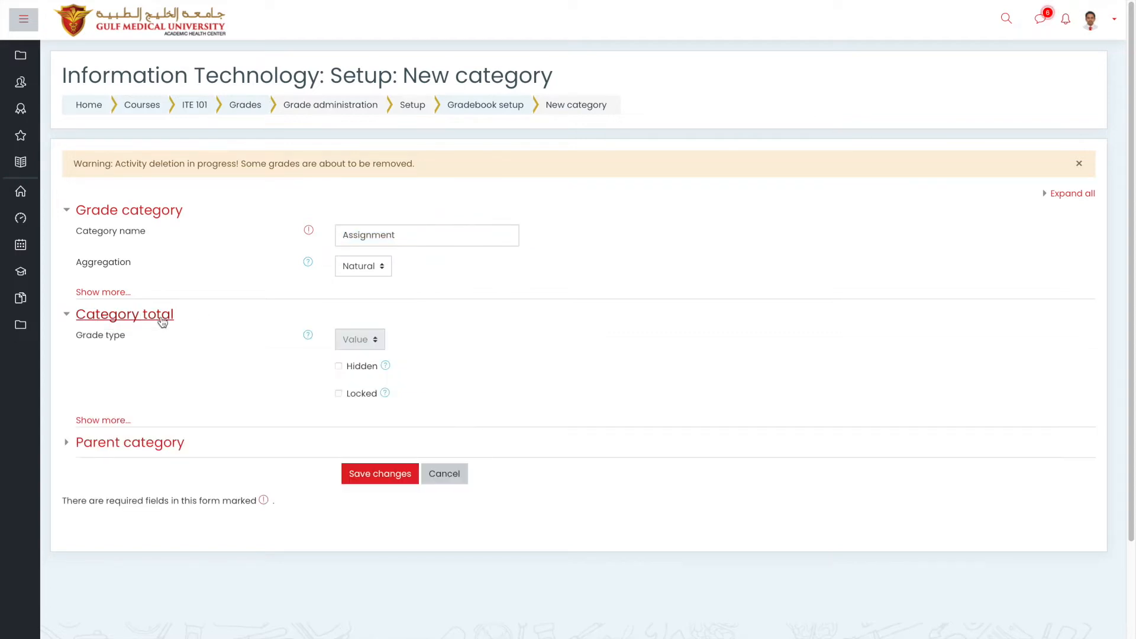
click(101, 421)
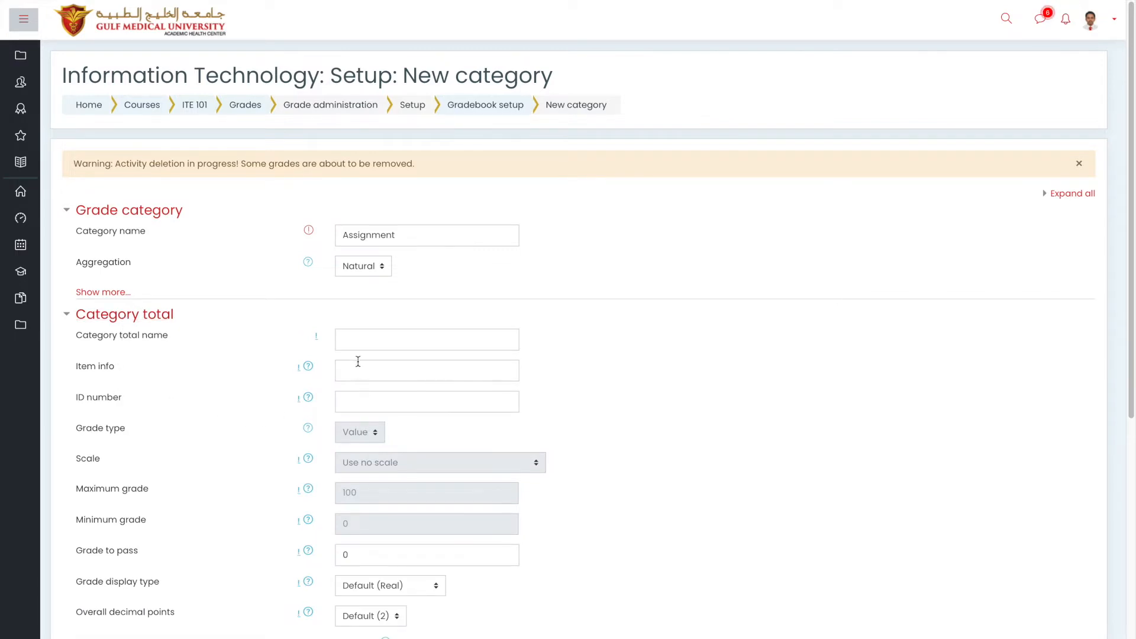
click(396, 231)
drag(396, 230, 355, 225)
key(ctrl+c)
click(375, 338)
key(ctrl+v)
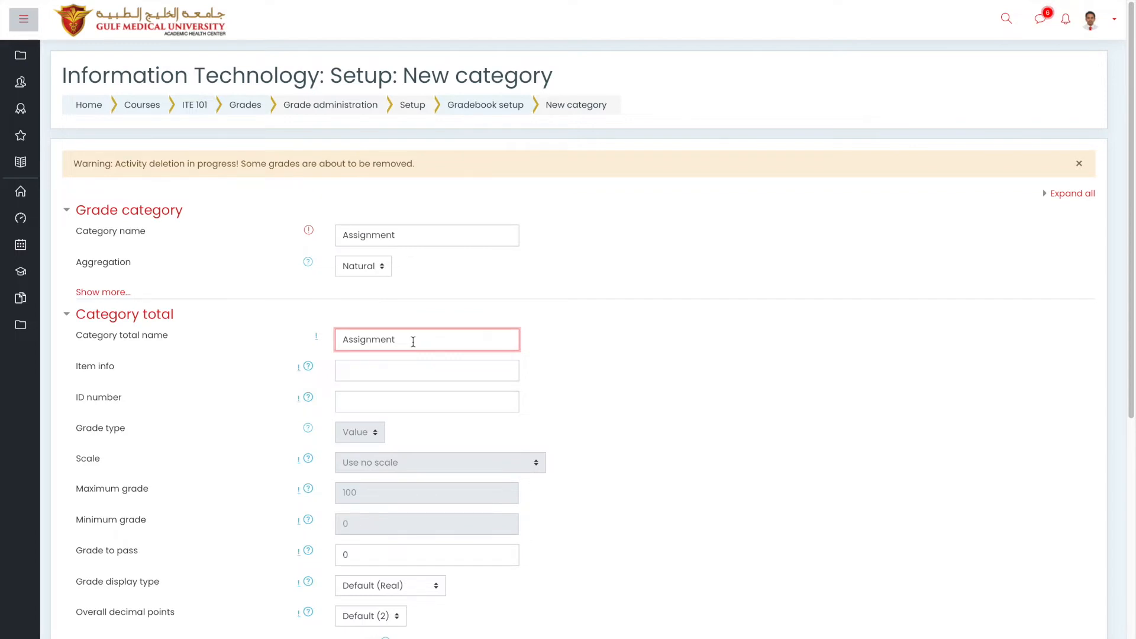
scroll(413, 342, down, 4)
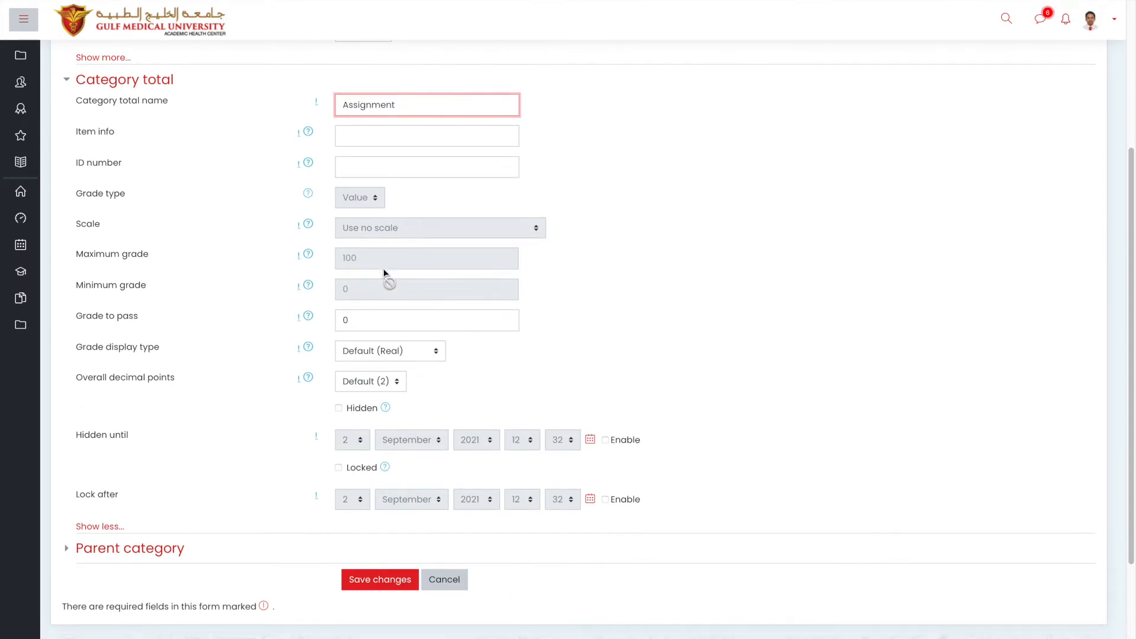
scroll(382, 276, down, 3)
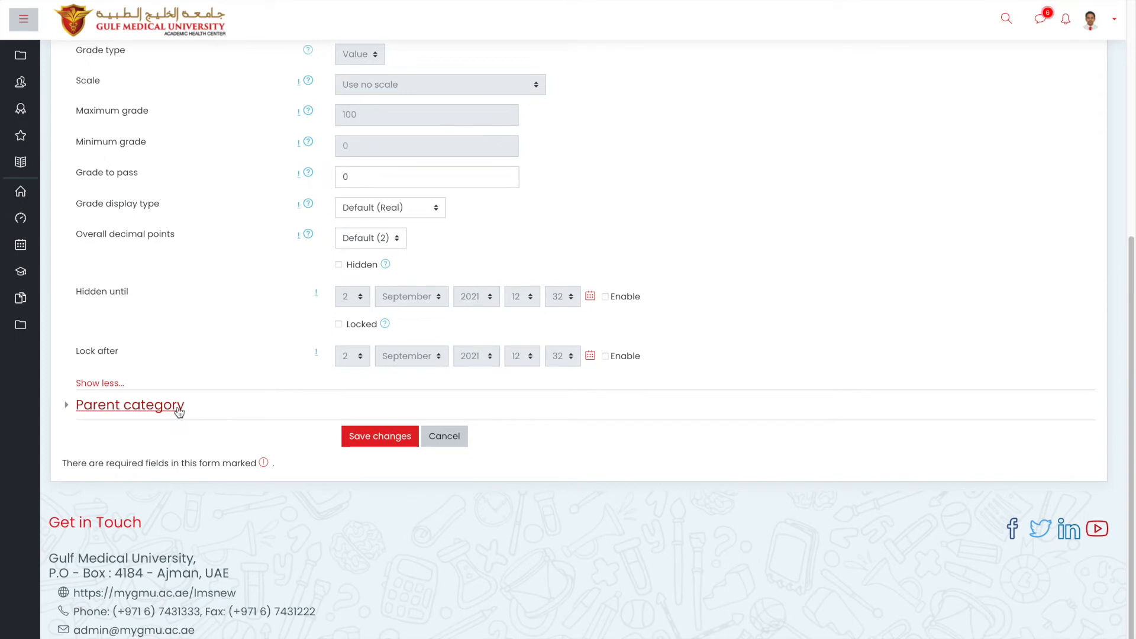
Expand the Parent category settings and select Batch A as the parent category.
click(179, 412)
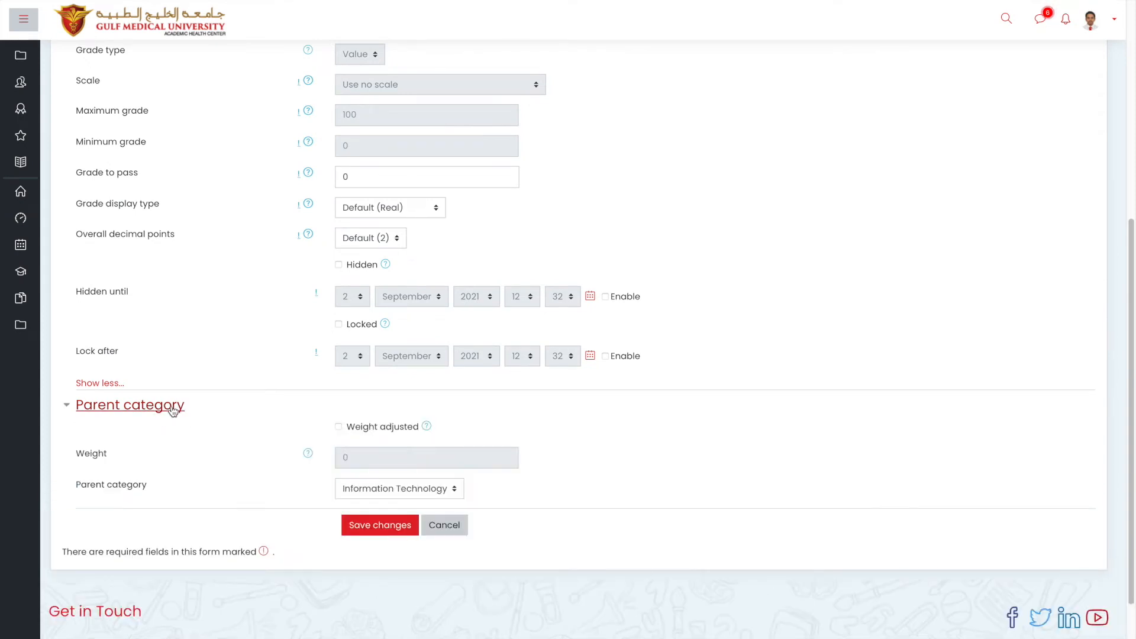
click(367, 488)
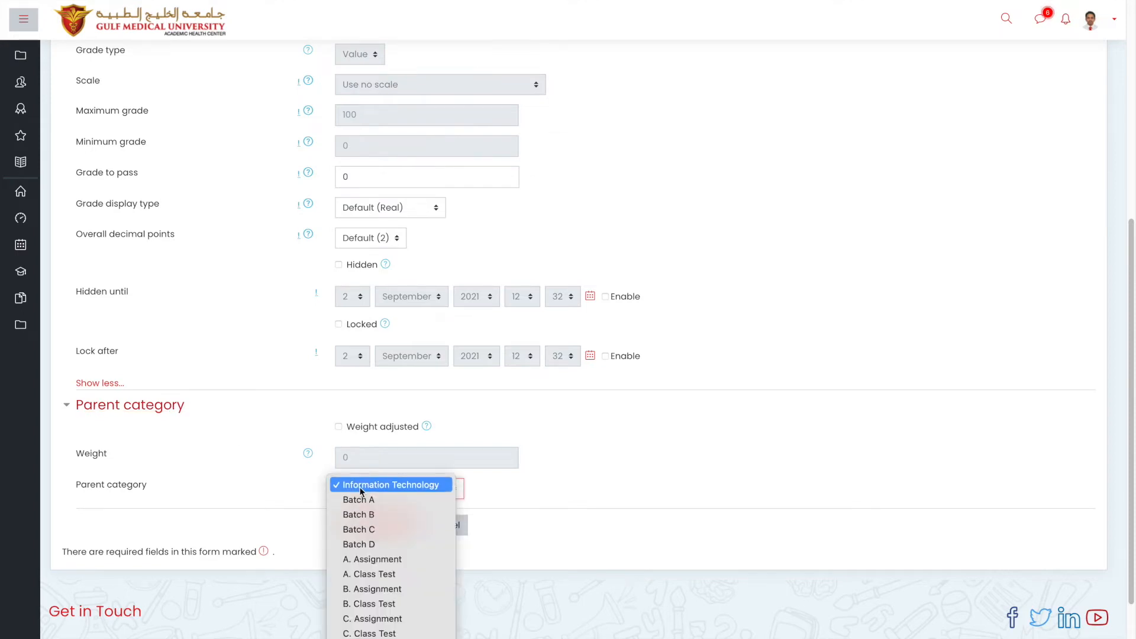
drag(356, 486, 377, 485)
drag(377, 486, 377, 485)
click(376, 484)
click(374, 486)
click(374, 488)
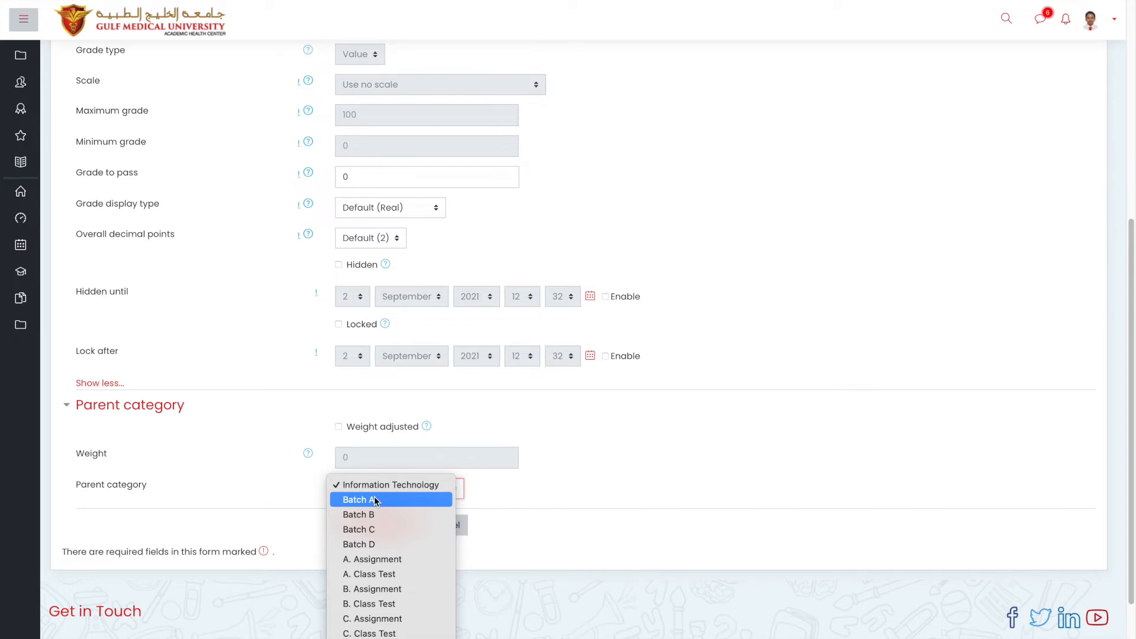
click(375, 501)
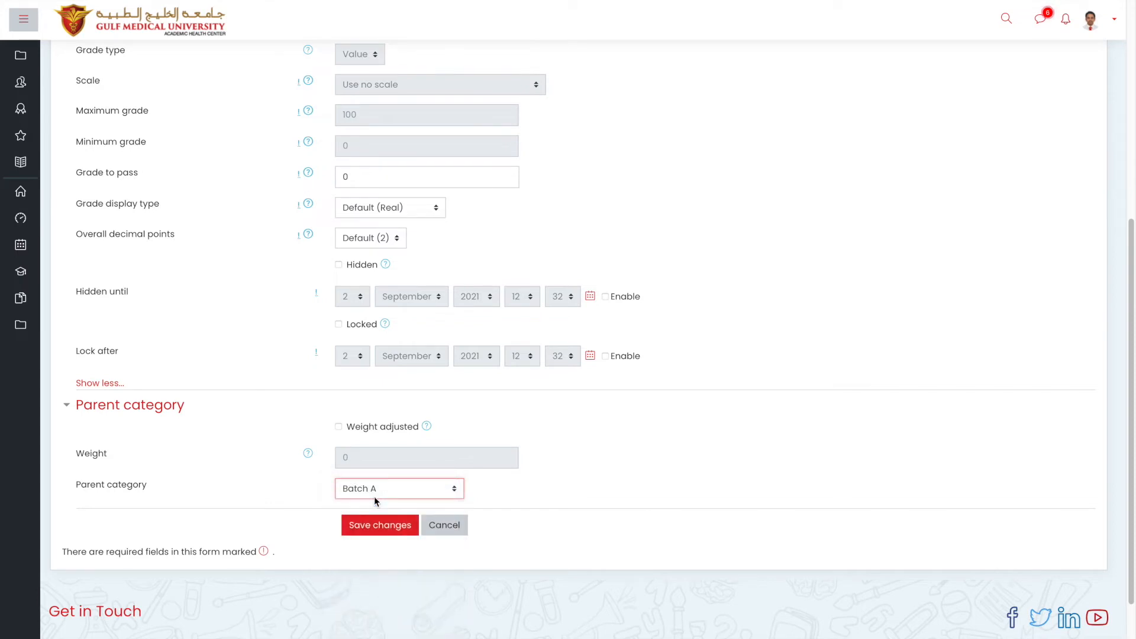
Set the parent back to Information Technology and cancel the new category.
click(374, 496)
click(372, 471)
click(387, 489)
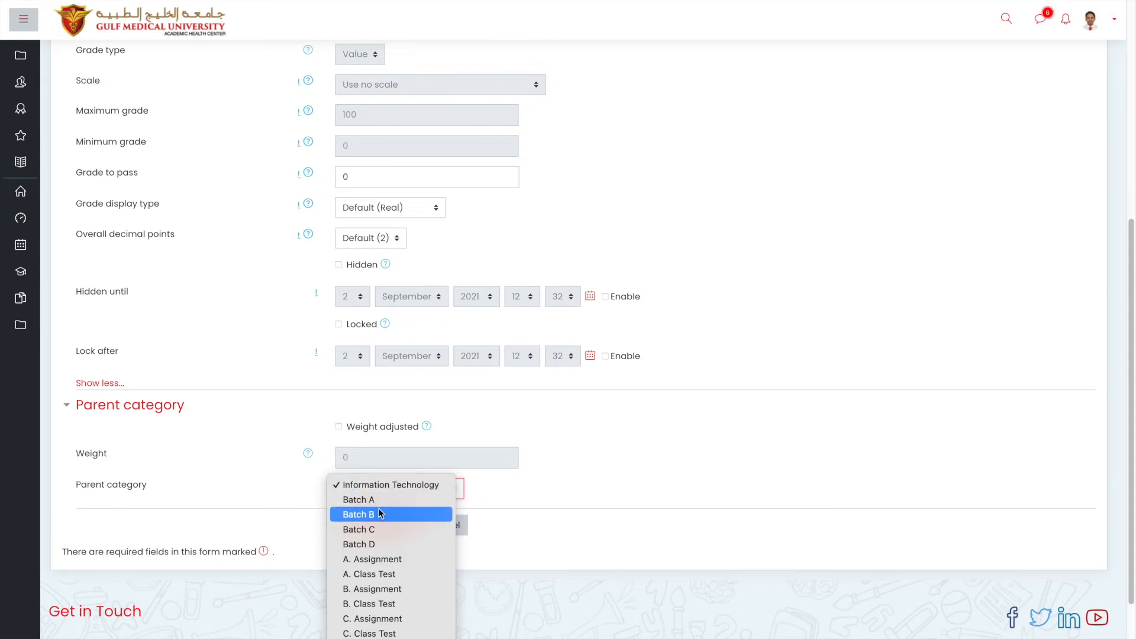
click(373, 486)
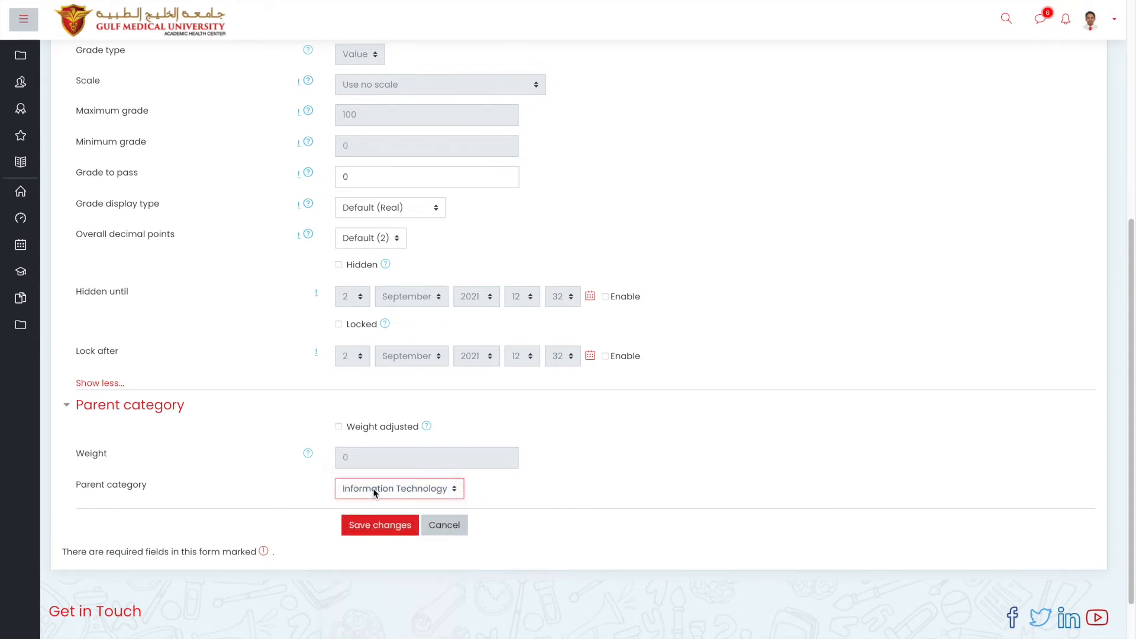
click(441, 527)
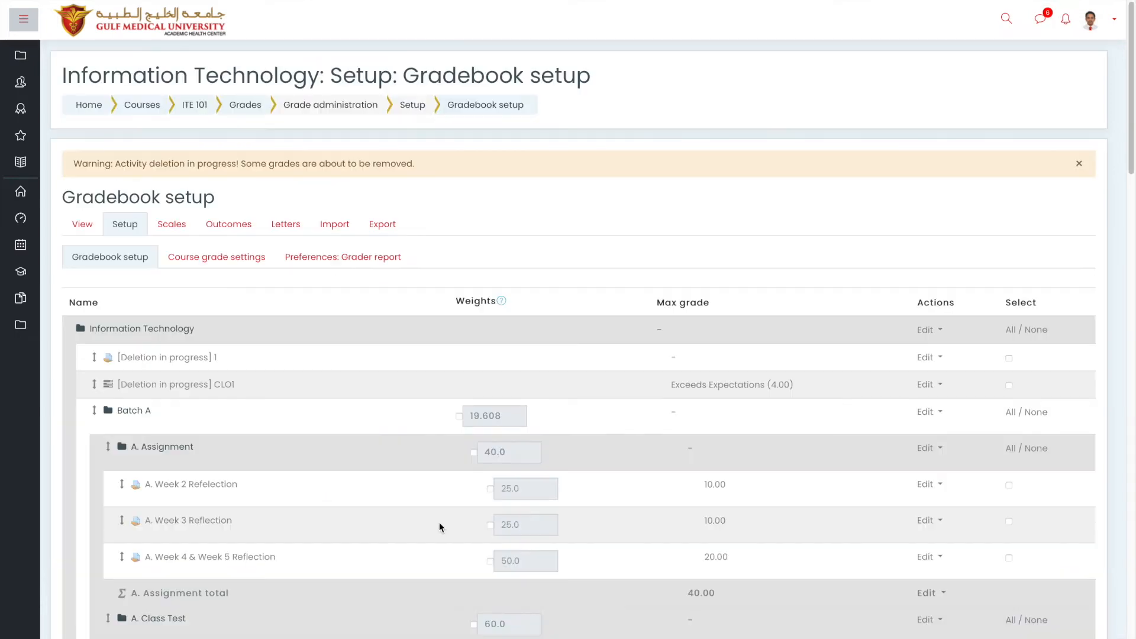
Scroll to Batch A's 25/25/50 weights, then switch to the grader report View.
scroll(439, 485, down, 3)
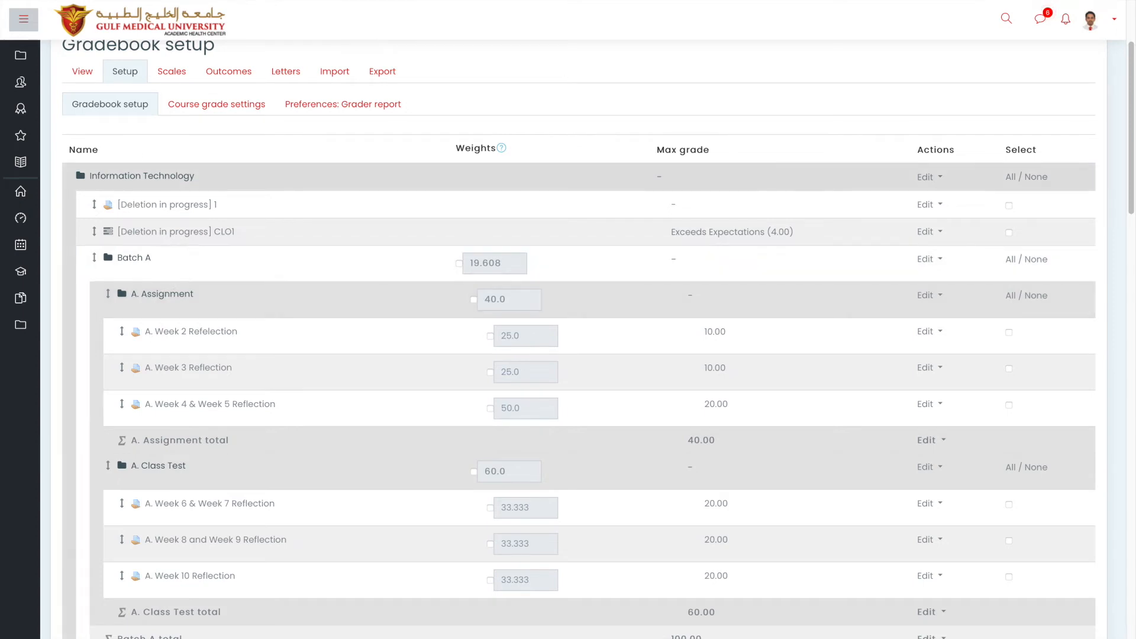
click(83, 73)
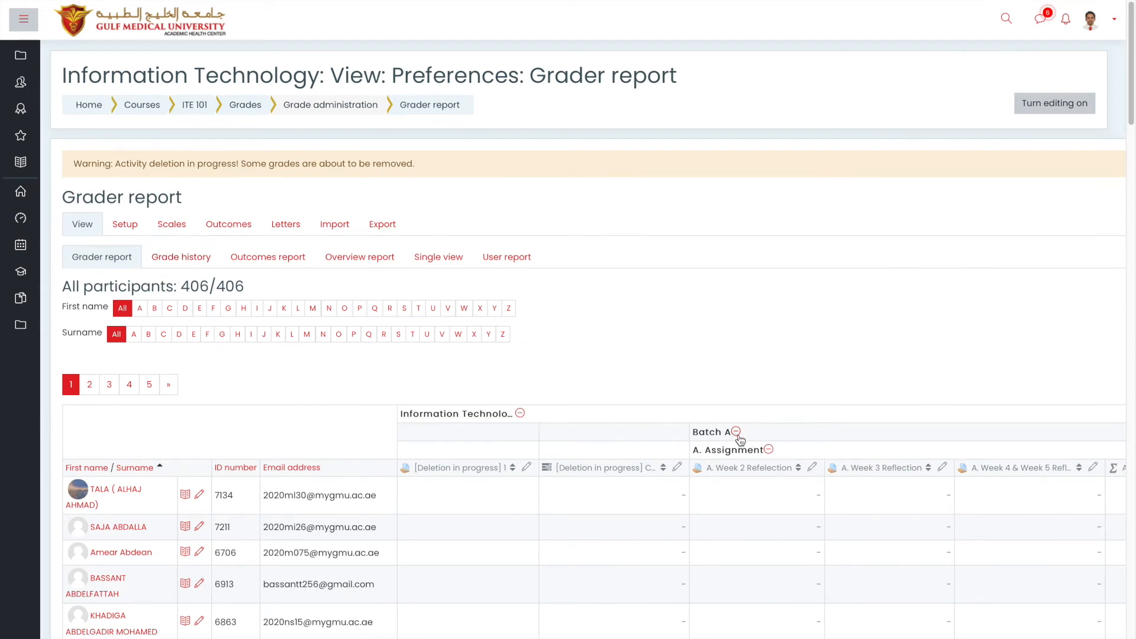
Highlight the Information Technology, Batch A and A. Assignment column headers and scroll across the grade columns.
scroll(737, 436, down, 2)
scroll(736, 436, right, 4)
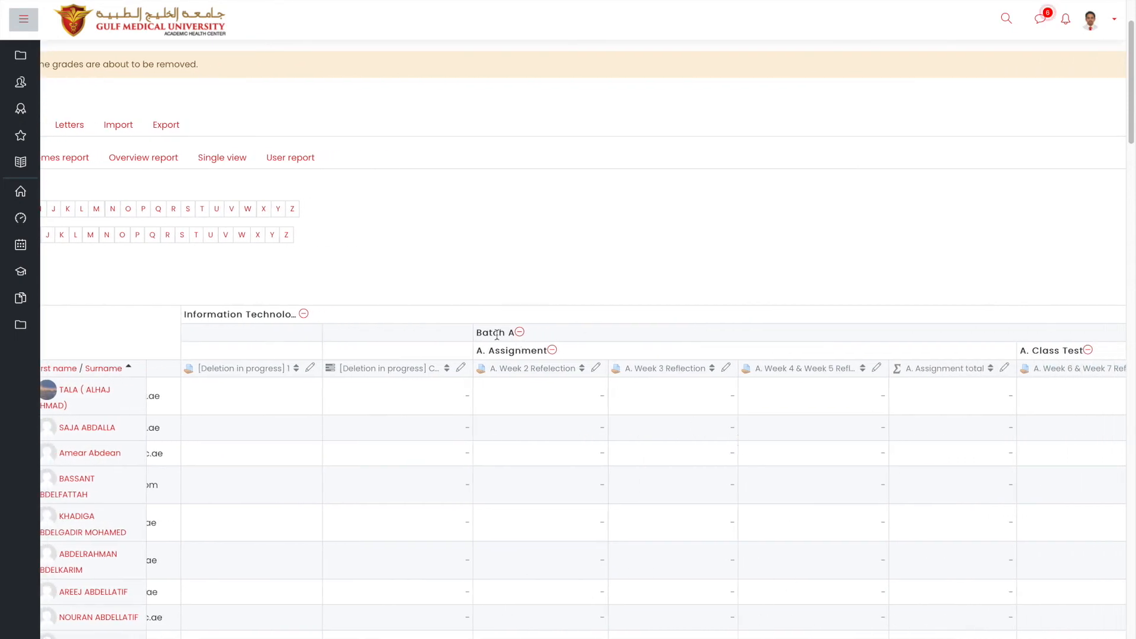
drag(244, 314, 285, 314)
drag(478, 333, 516, 335)
drag(480, 310, 550, 310)
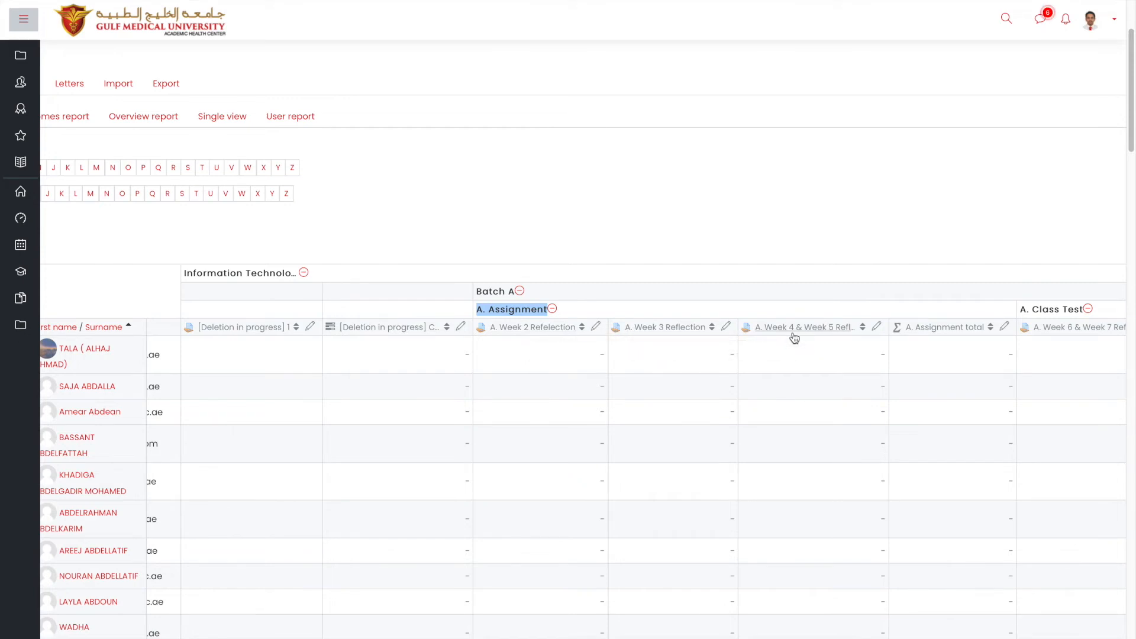
scroll(791, 335, right, 3)
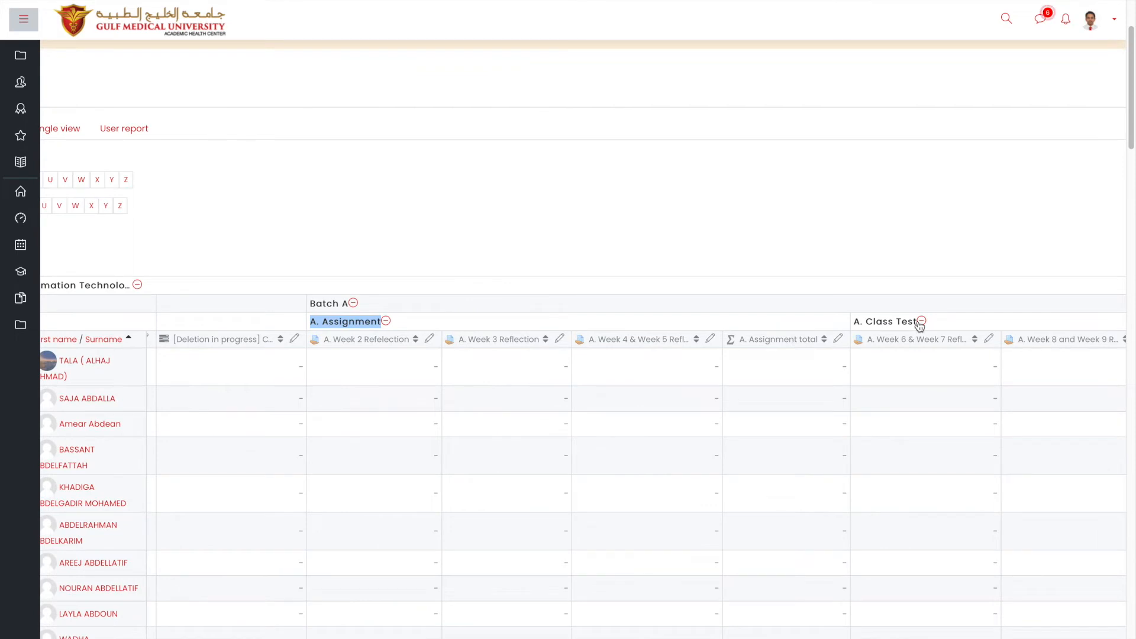
scroll(918, 324, right, 2)
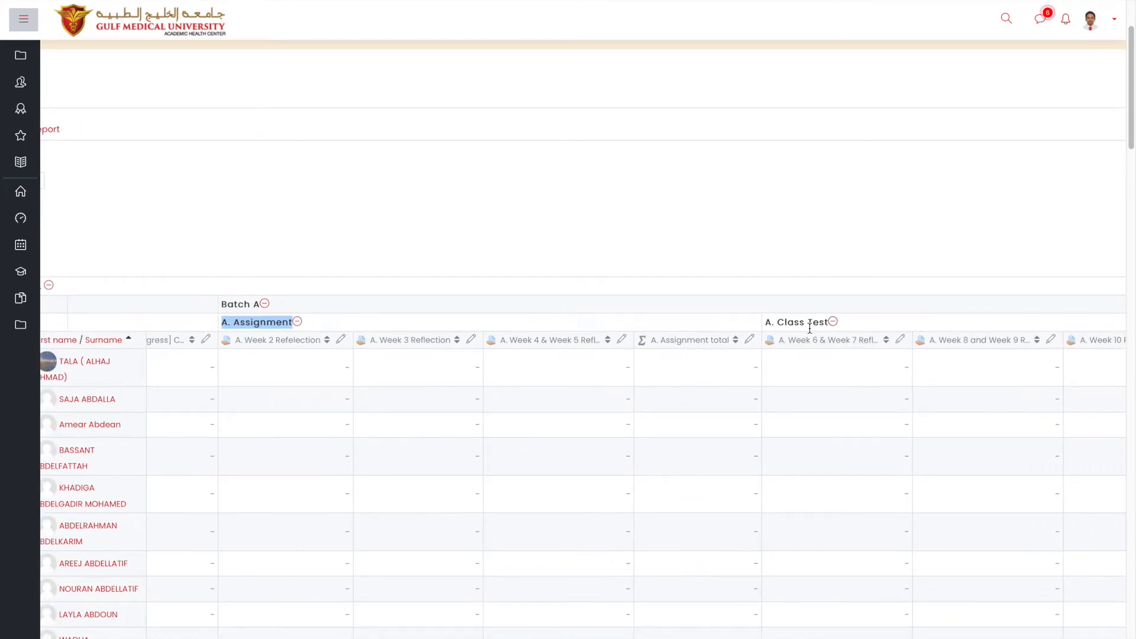
scroll(809, 329, left, 1)
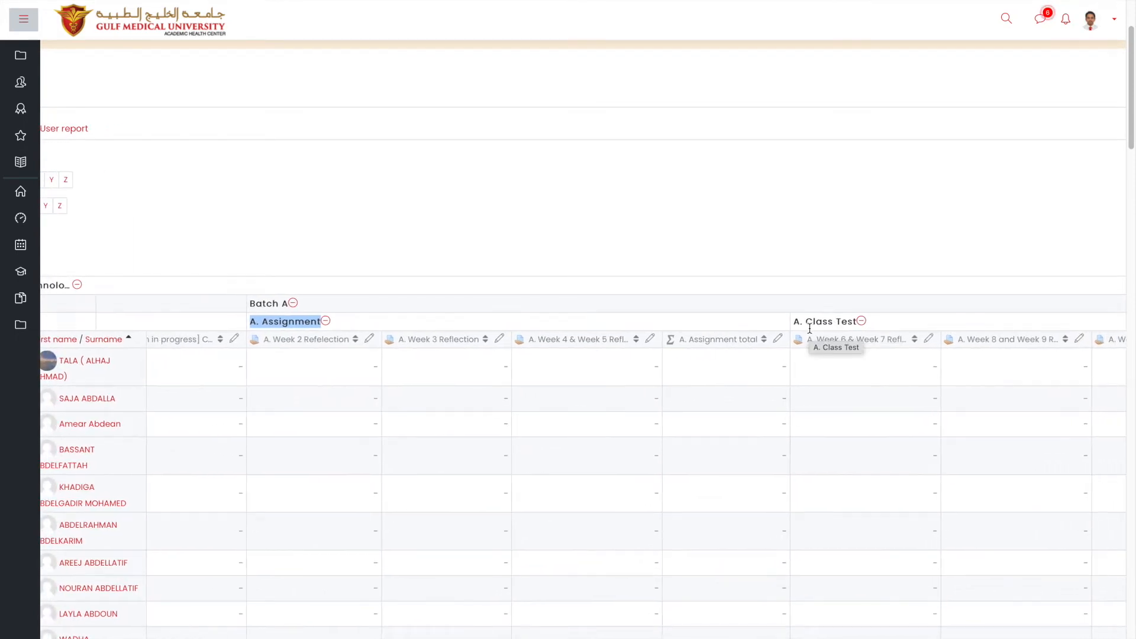
scroll(869, 349, right, 2)
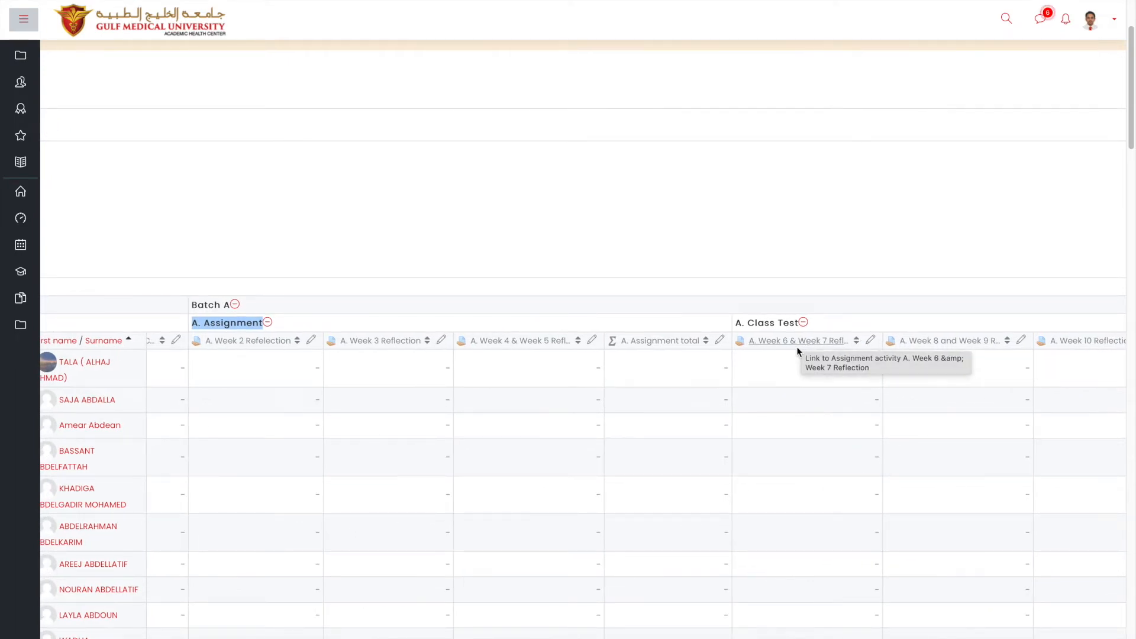
scroll(910, 347, right, 8)
scroll(911, 348, left, 20)
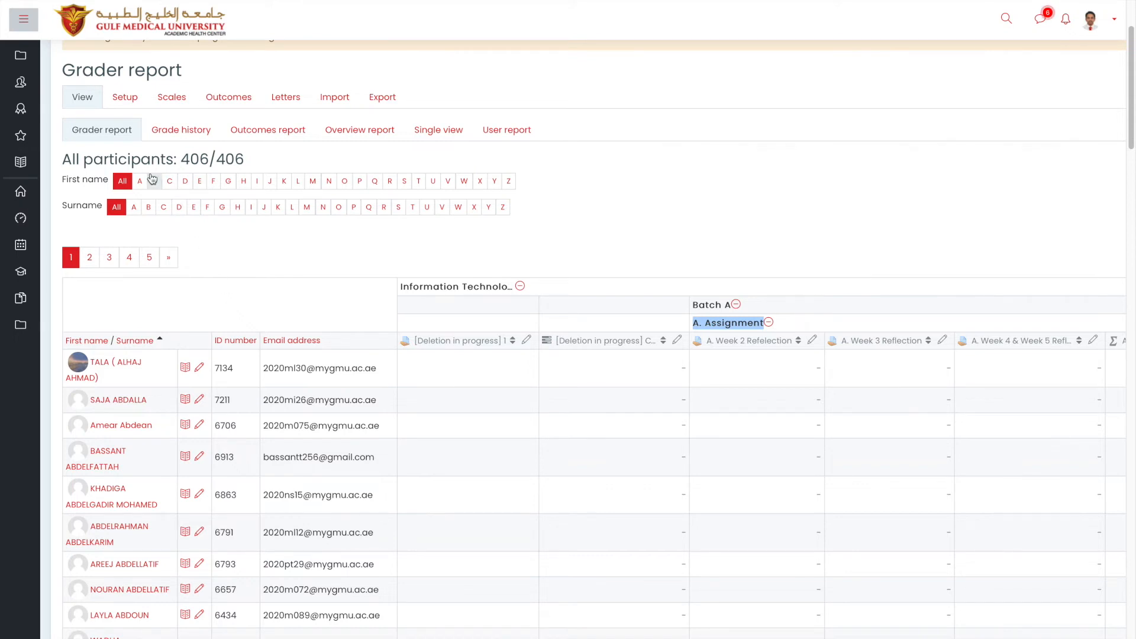
Reopen the gradebook setup and check Batch A's Class Test items weighted 33.333 each at 20 points.
click(142, 96)
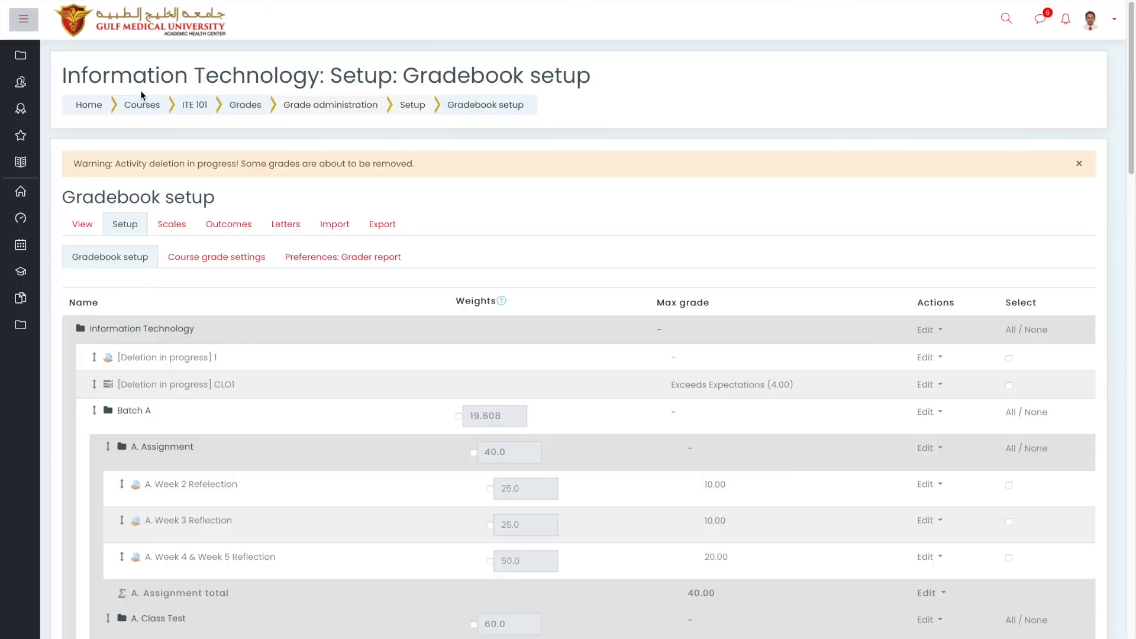
scroll(140, 91, down, 8)
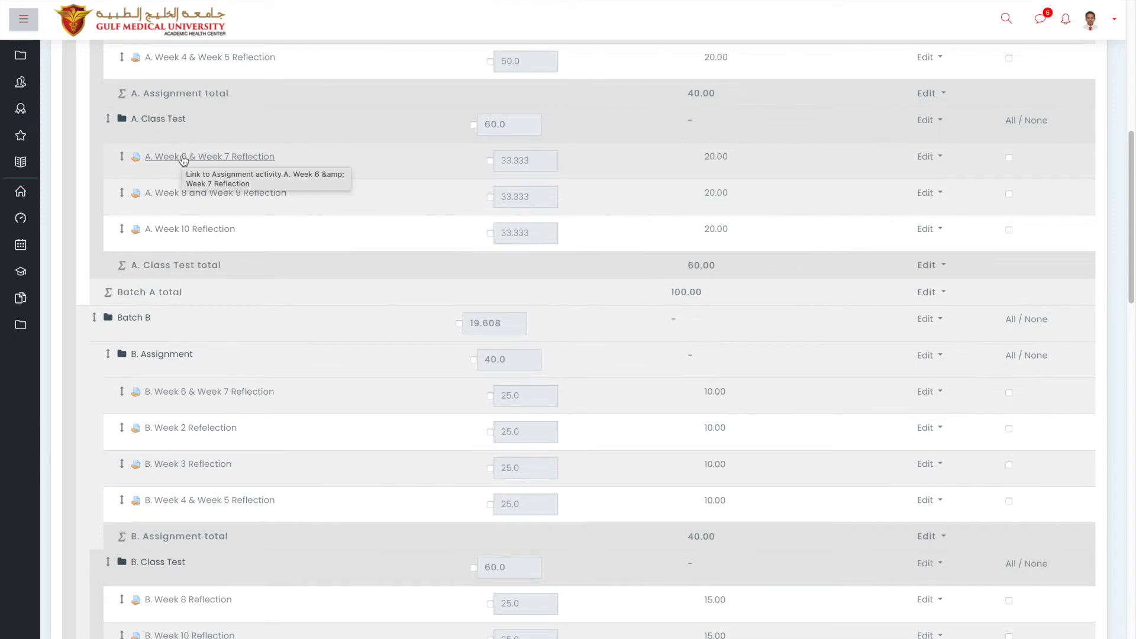
scroll(184, 160, up, 3)
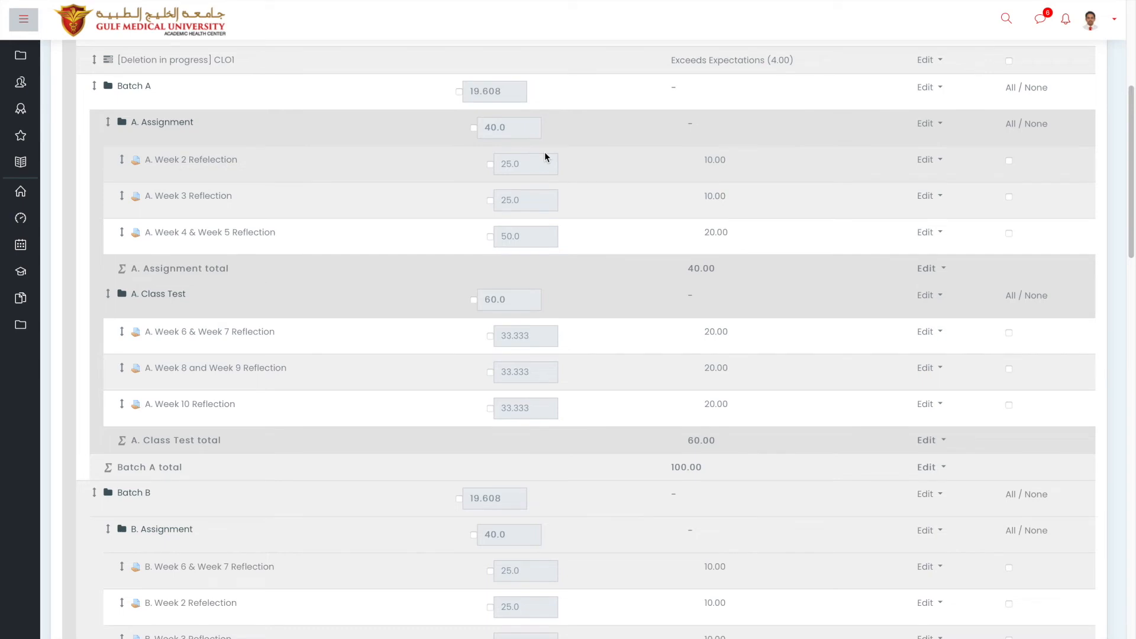
scroll(545, 157, up, 1)
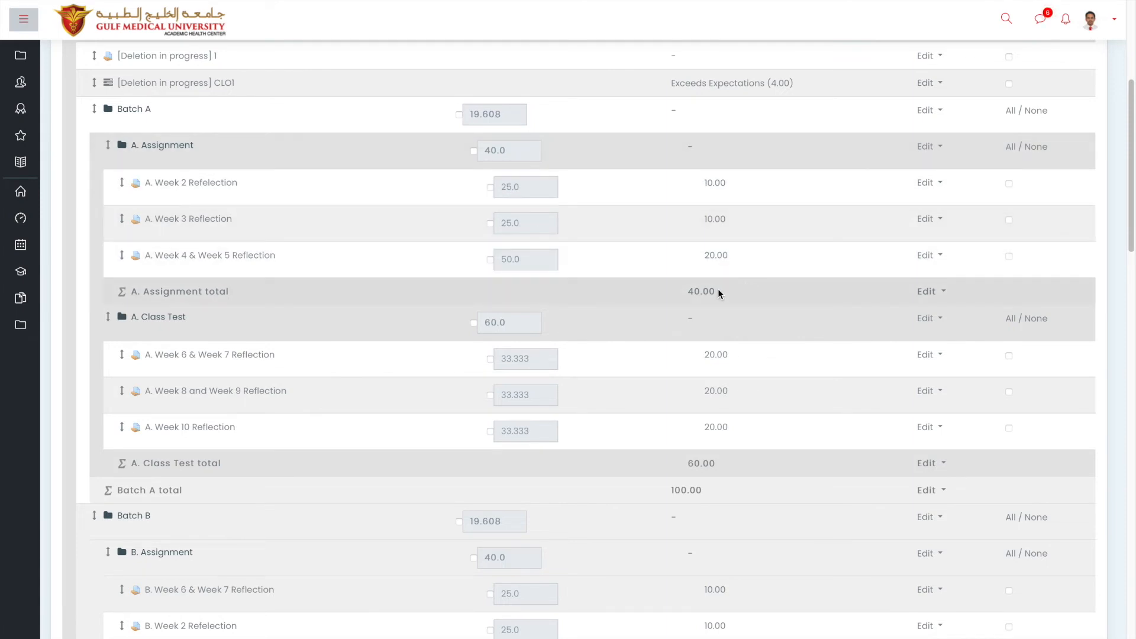
Open the A. Assignment total's Edit calculation page, then go back to Gradebook setup without changes.
click(944, 293)
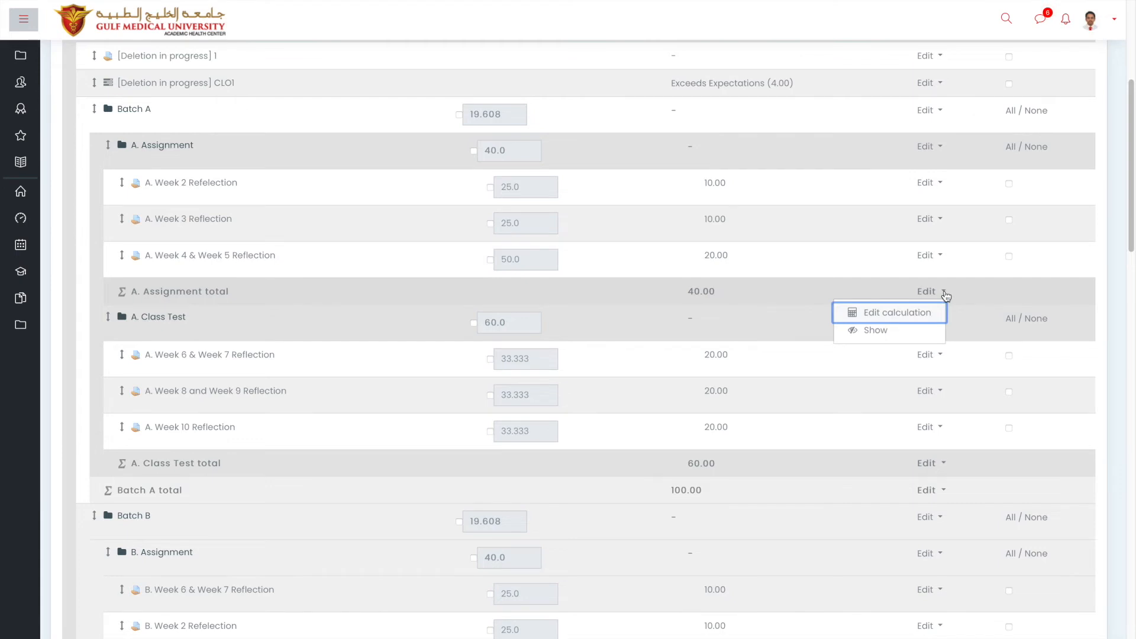
click(919, 320)
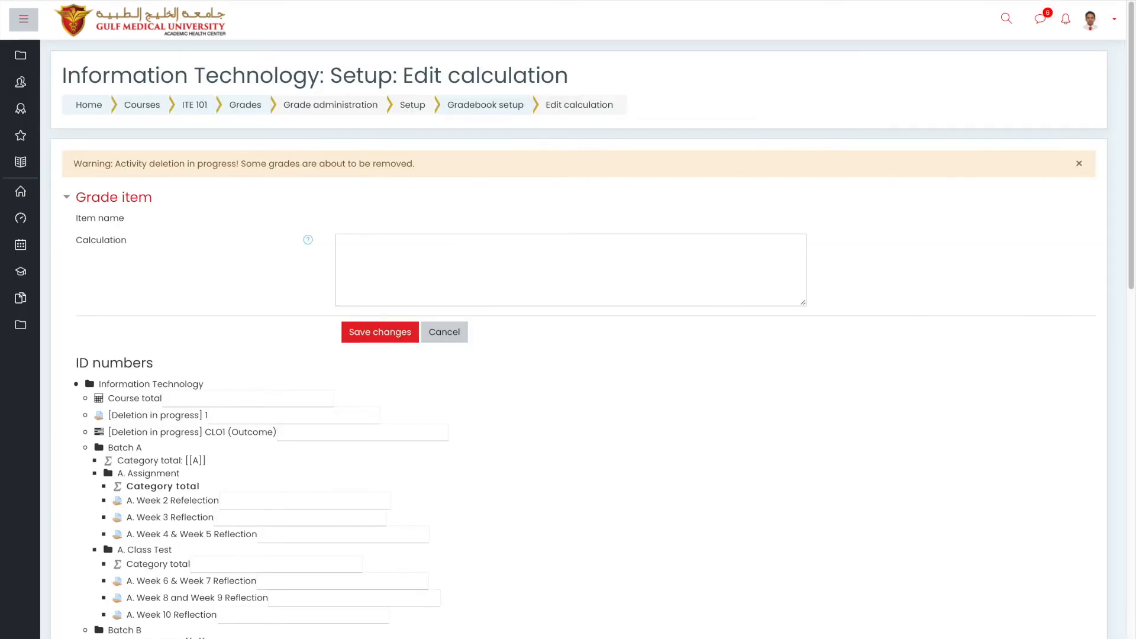
key(alt+Left)
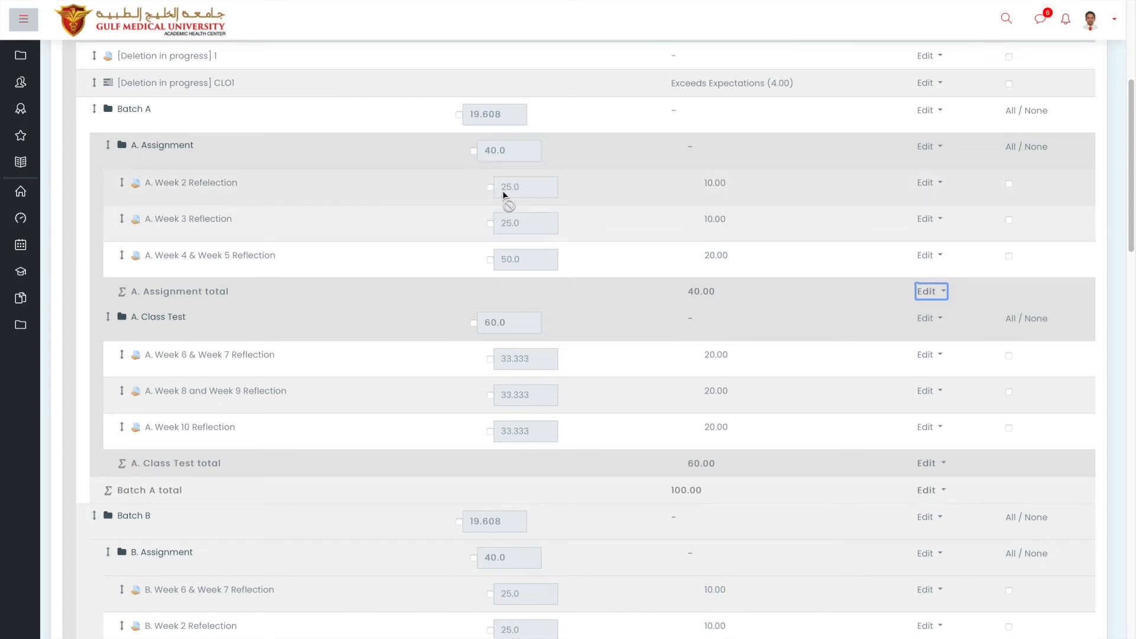
Override the A. Week 2 and Week 3 Reflection weights, replacing each 25.0 with 0.
click(490, 188)
click(490, 224)
click(527, 190)
drag(526, 189, 455, 170)
text(0)
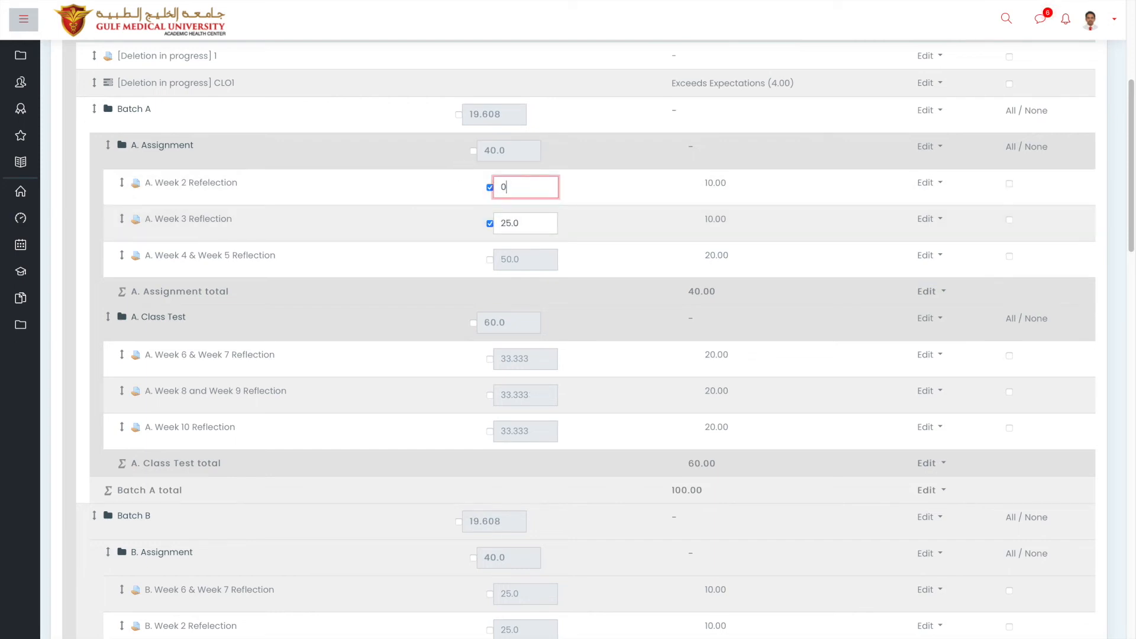
click(535, 221)
drag(534, 221, 462, 225)
key(BackSpace)
text(0)
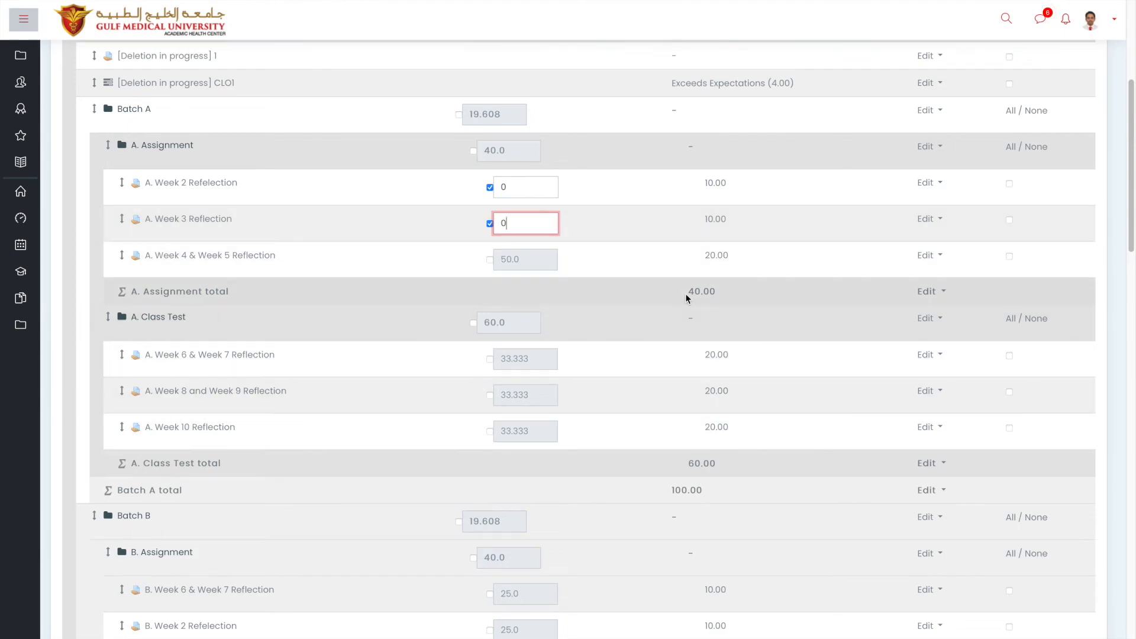
Save the weights and continue past grade recalculation back to Gradebook setup.
scroll(692, 296, down, 10)
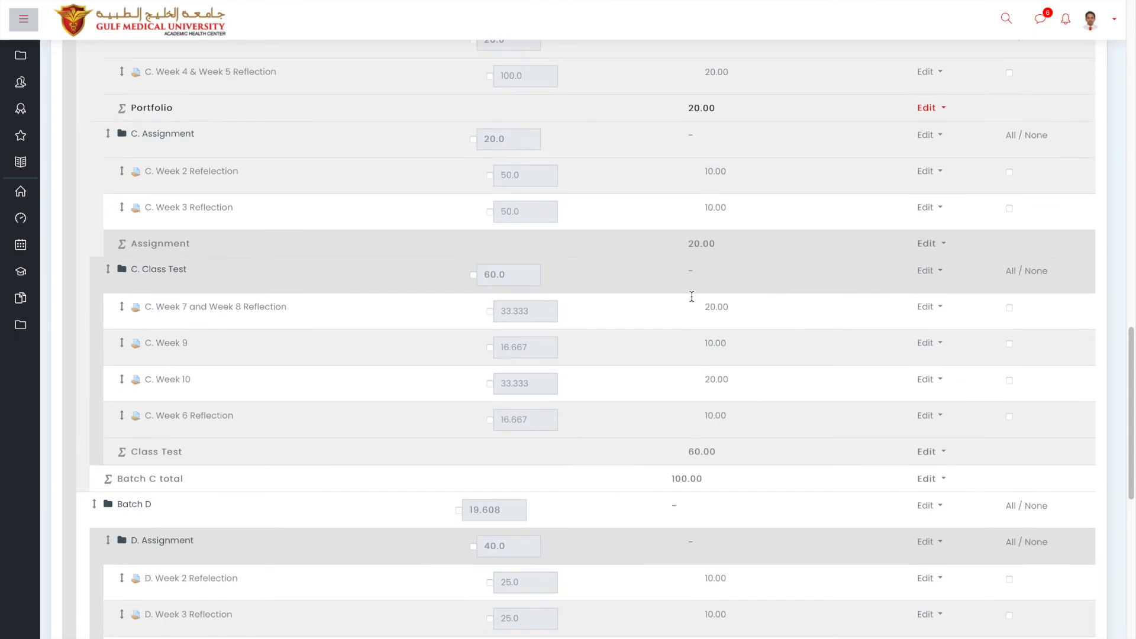
scroll(691, 296, up, 9)
scroll(691, 296, down, 3)
scroll(691, 296, down, 15)
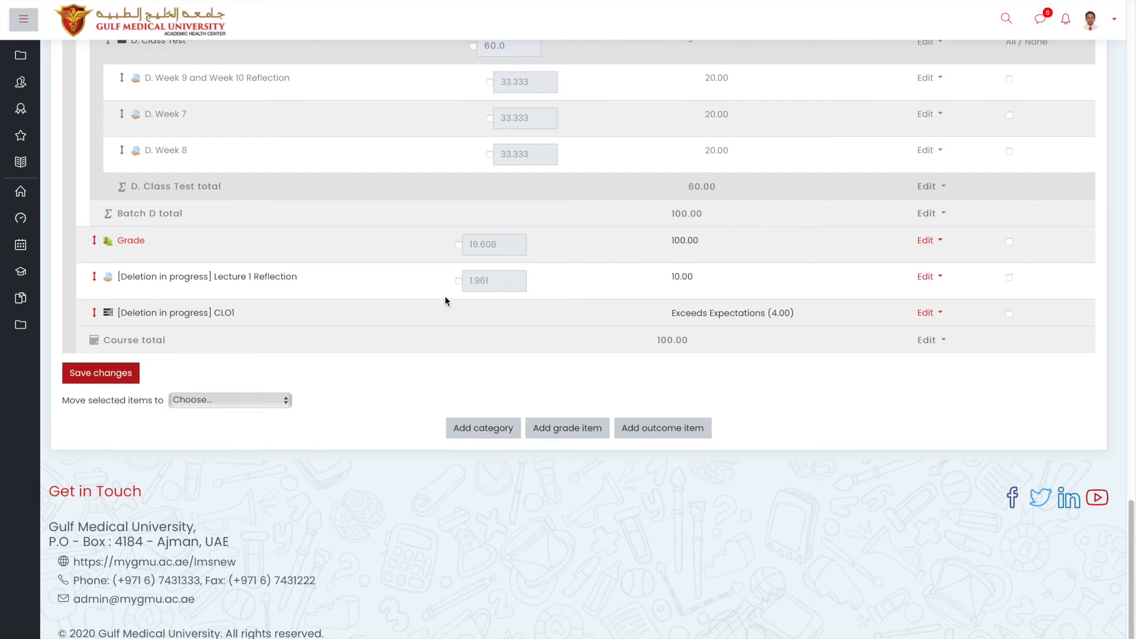
scroll(446, 301, up, 6)
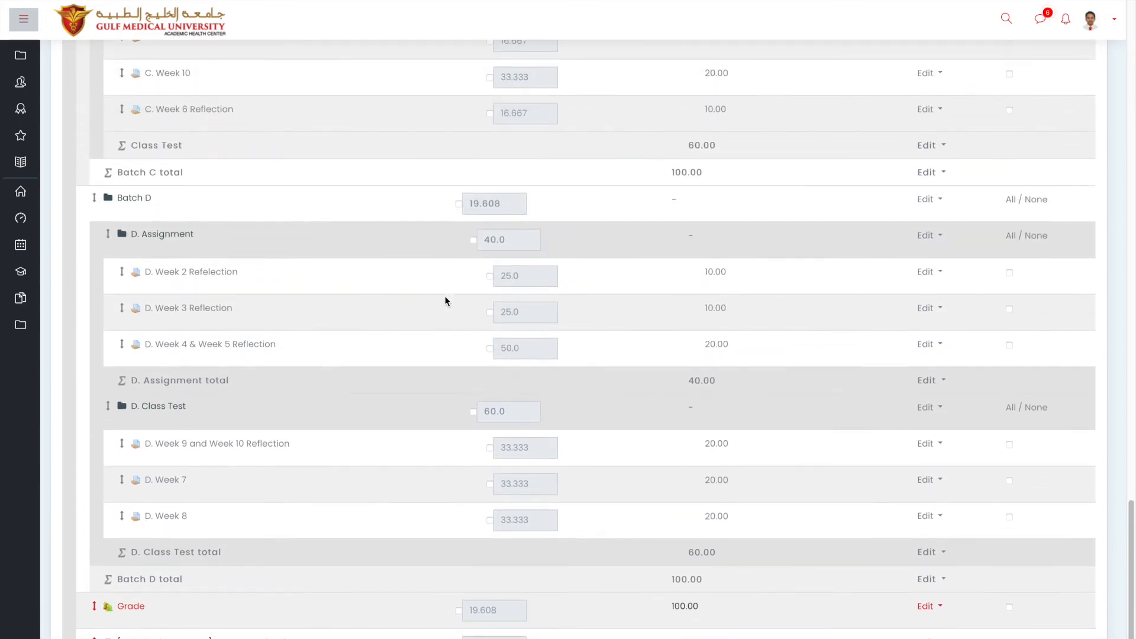
scroll(445, 301, up, 4)
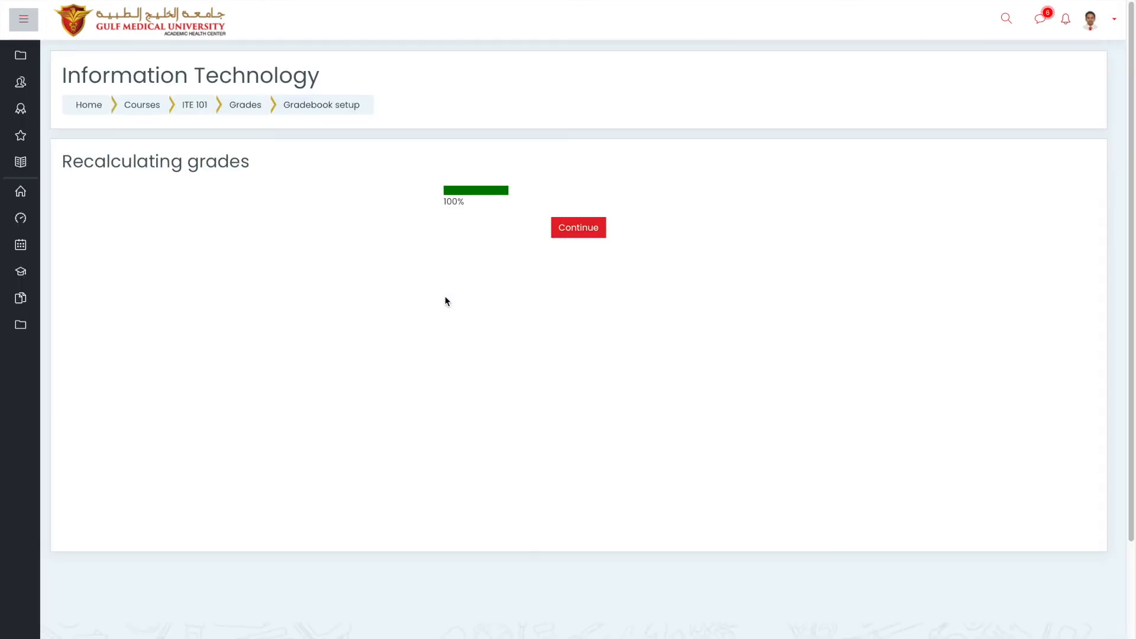
click(583, 226)
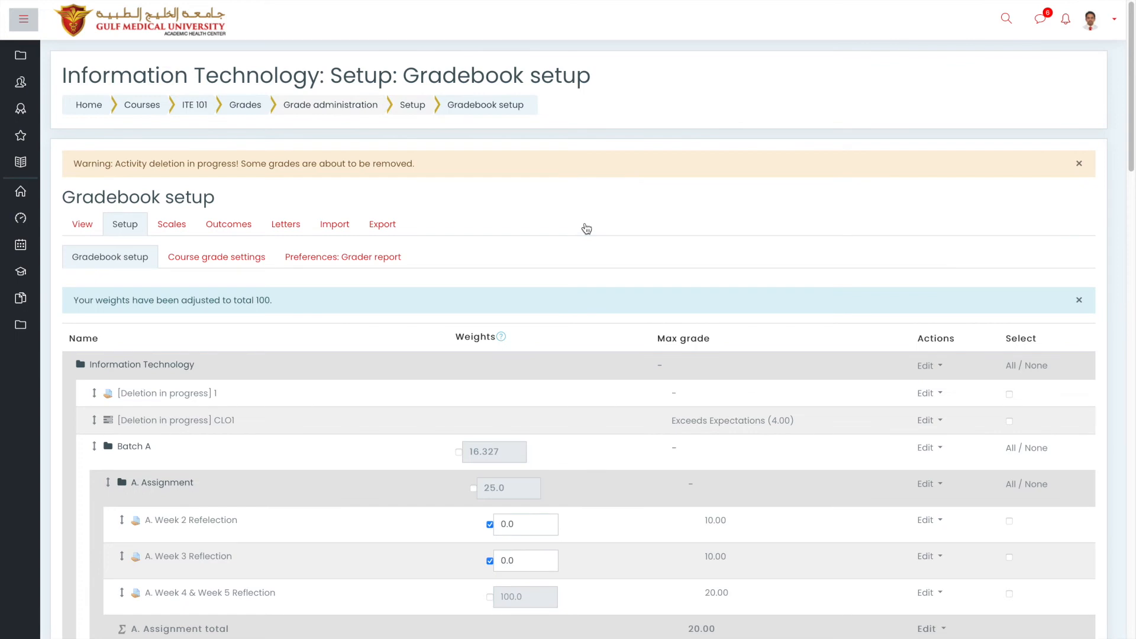
Override and set Week 3 Reflection weight to 25 and Week 4 & Week 5 Reflection to 75, then save.
scroll(584, 229, down, 3)
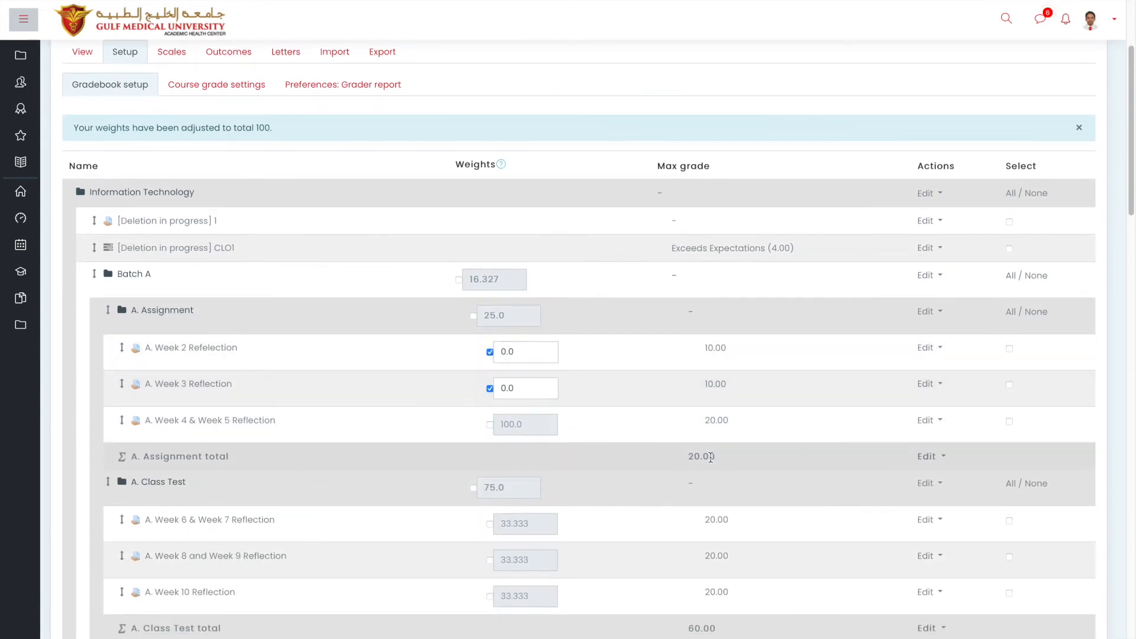
drag(716, 458, 689, 462)
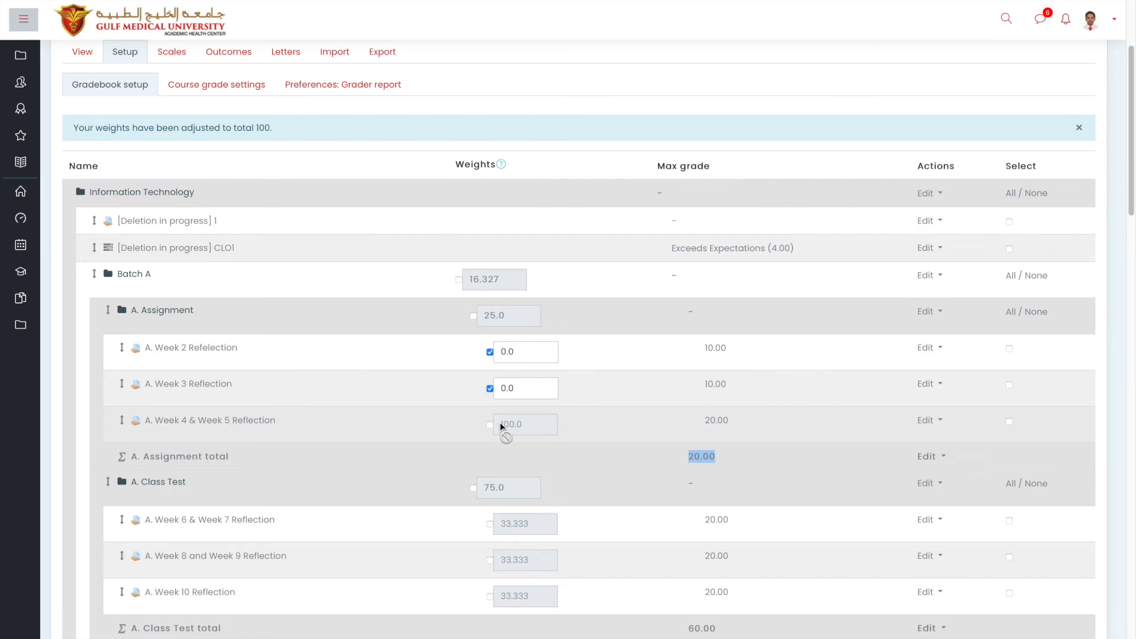
click(489, 388)
click(489, 389)
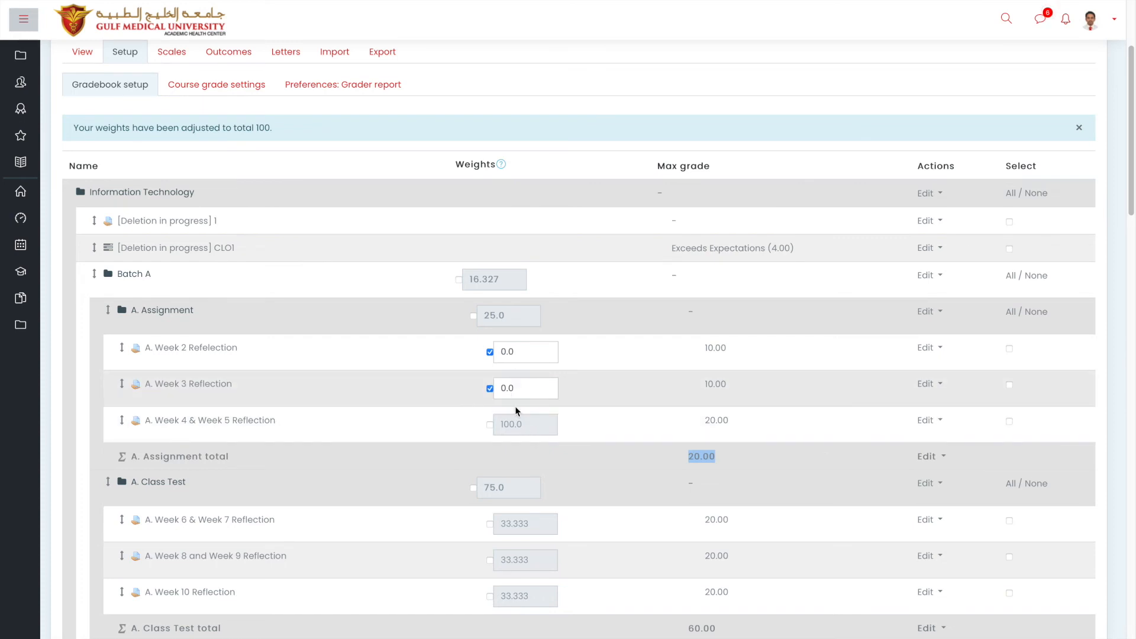
click(490, 424)
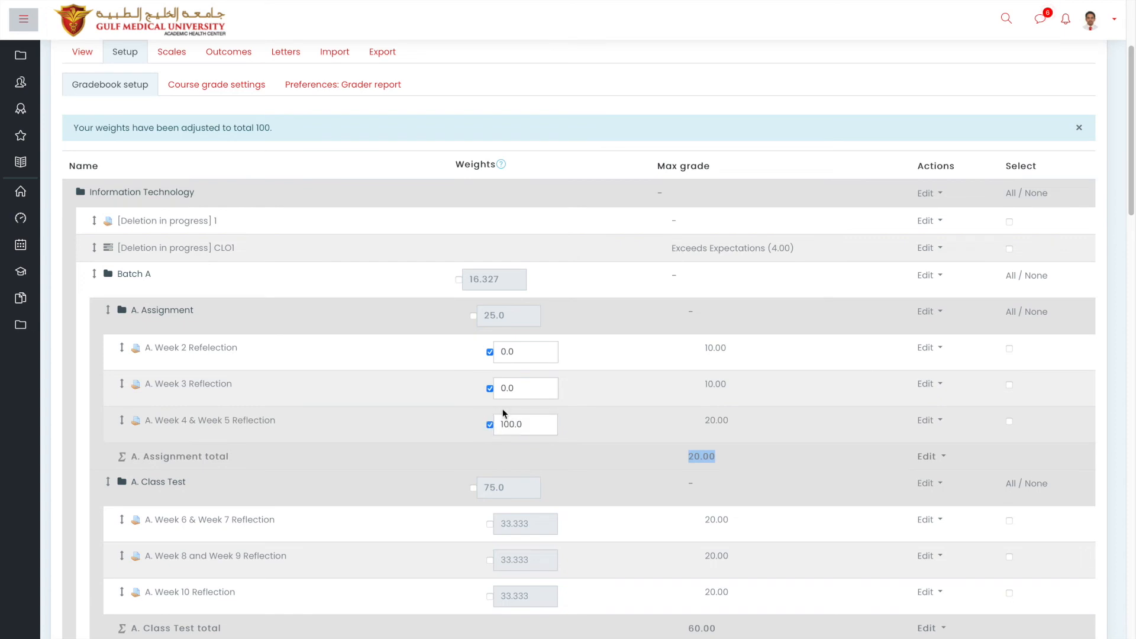
drag(523, 385, 484, 387)
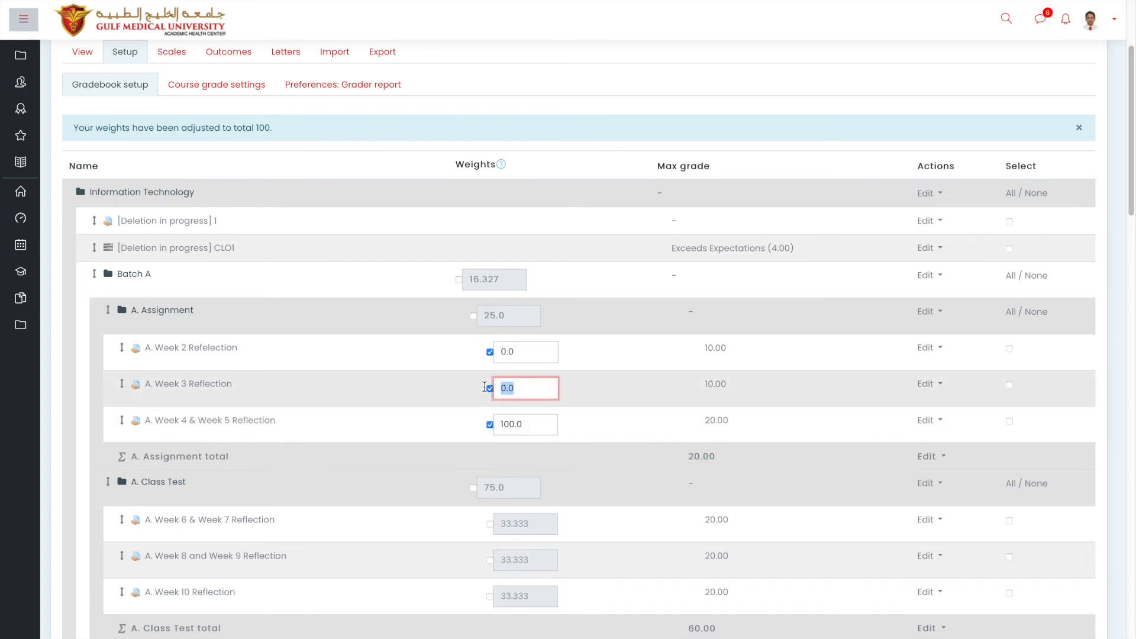
text(25)
drag(535, 425, 433, 420)
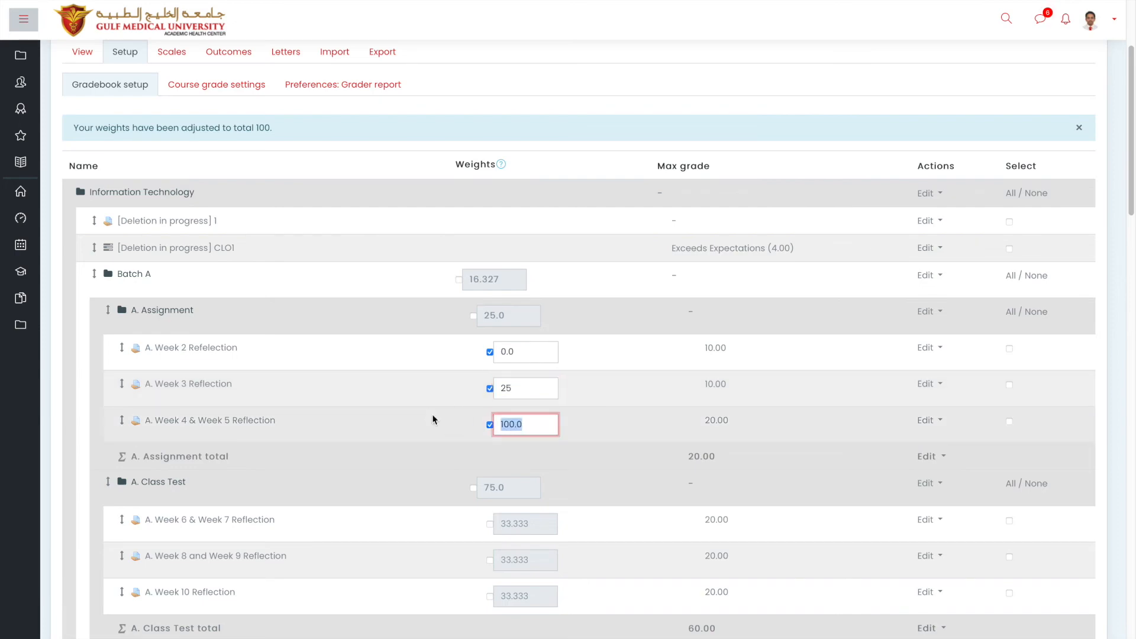
text(75)
scroll(432, 419, down, 15)
scroll(465, 470, down, 15)
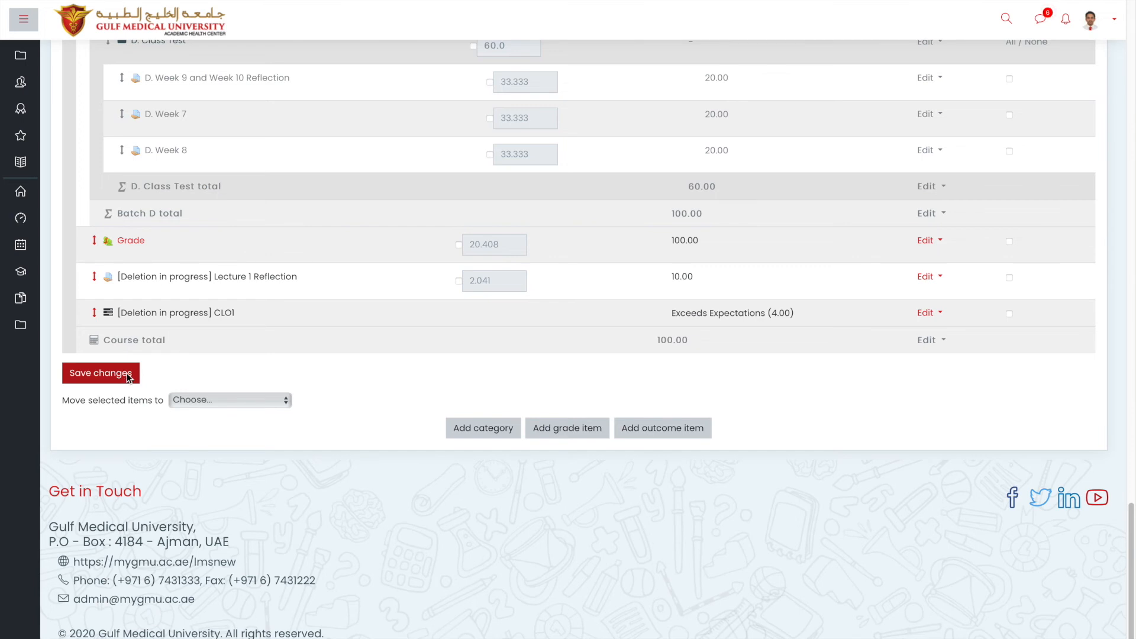
click(126, 374)
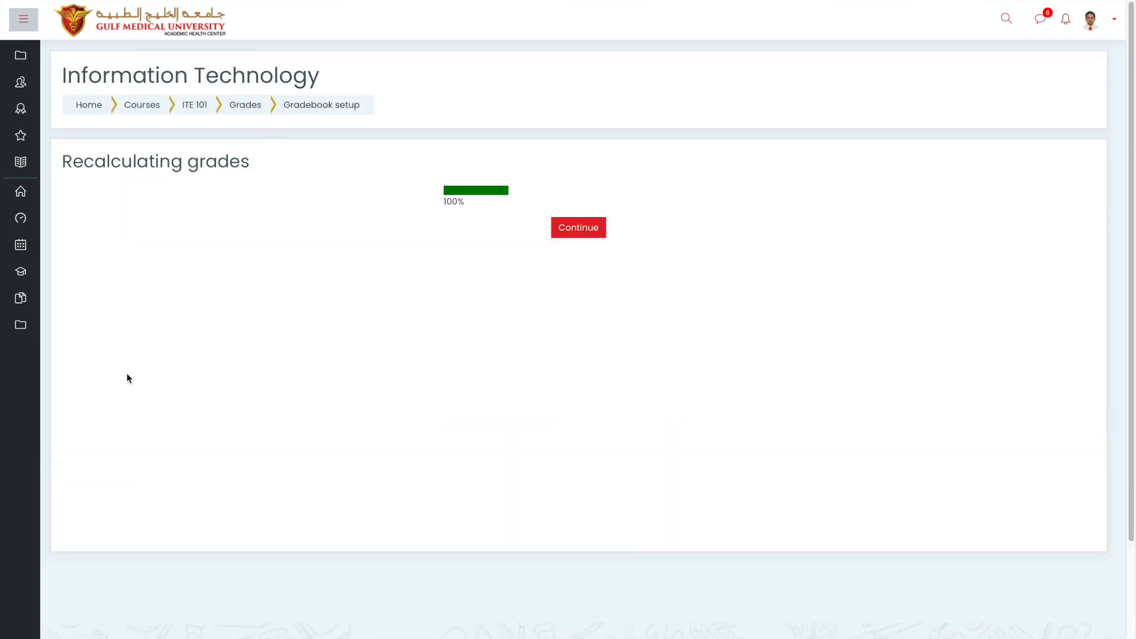
Continue after recalculation and review Batch A's weights 0, 25, 75 and max grades.
click(588, 240)
scroll(588, 231, down, 5)
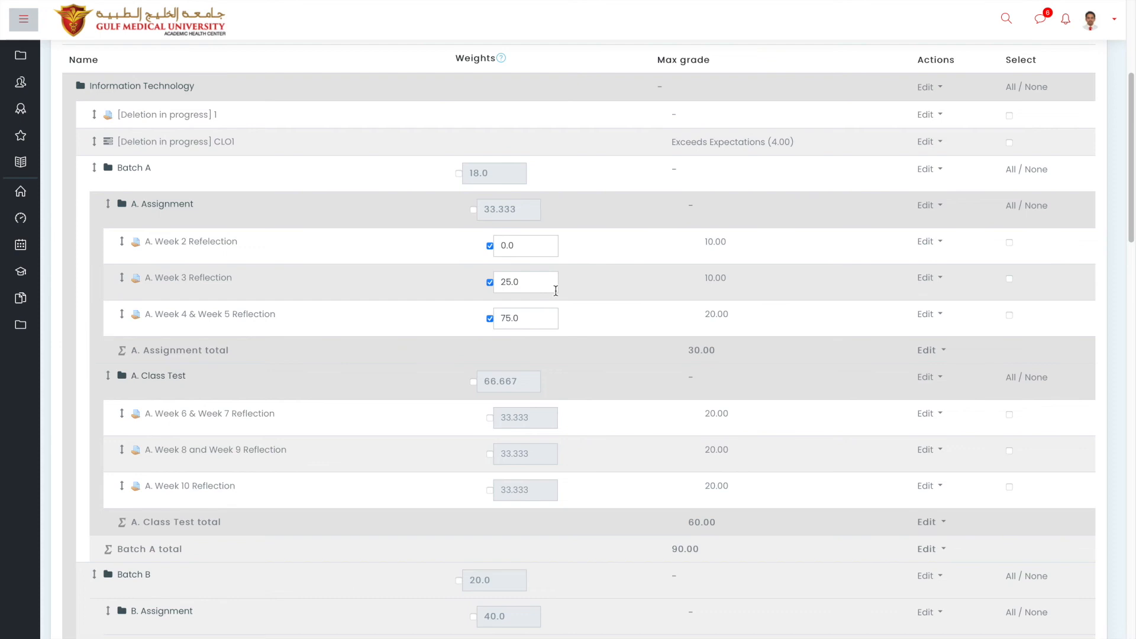
drag(703, 277, 723, 314)
click(736, 317)
triple_click(736, 316)
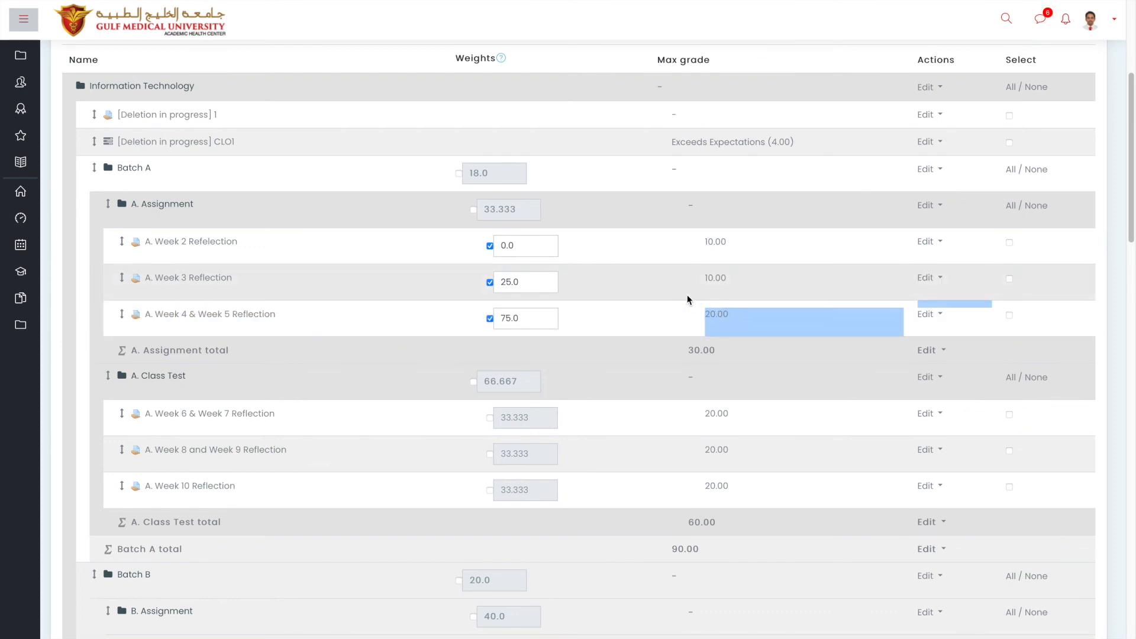
click(645, 335)
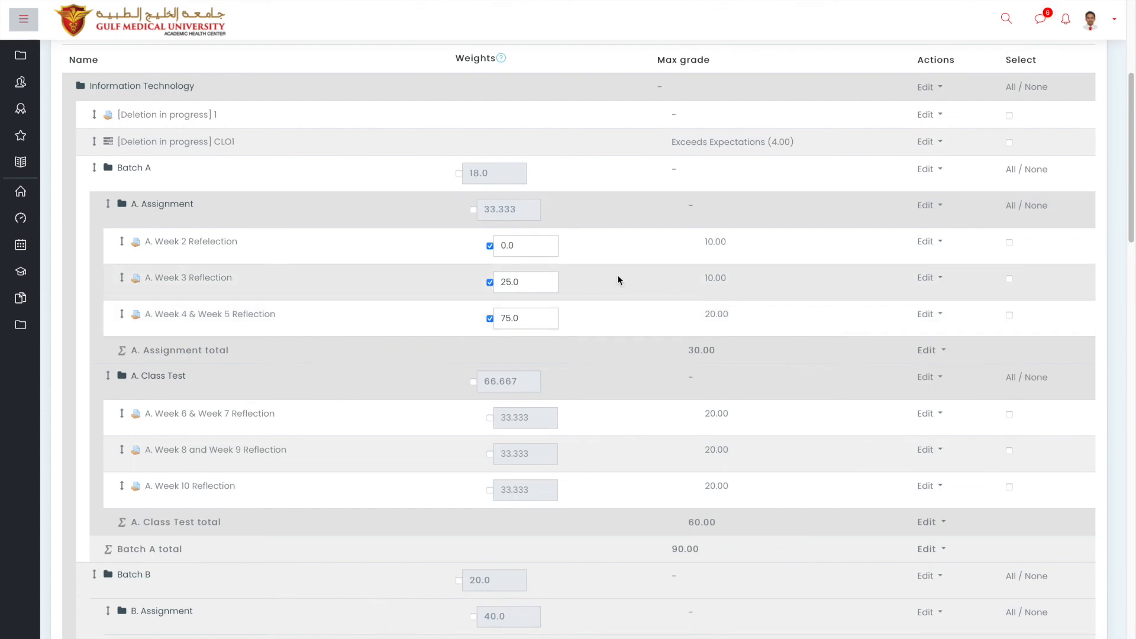
Enter 25 as Week 2 Reflection's weight and 50 as Week 4 & Week 5 Reflection's weight.
drag(536, 246, 474, 239)
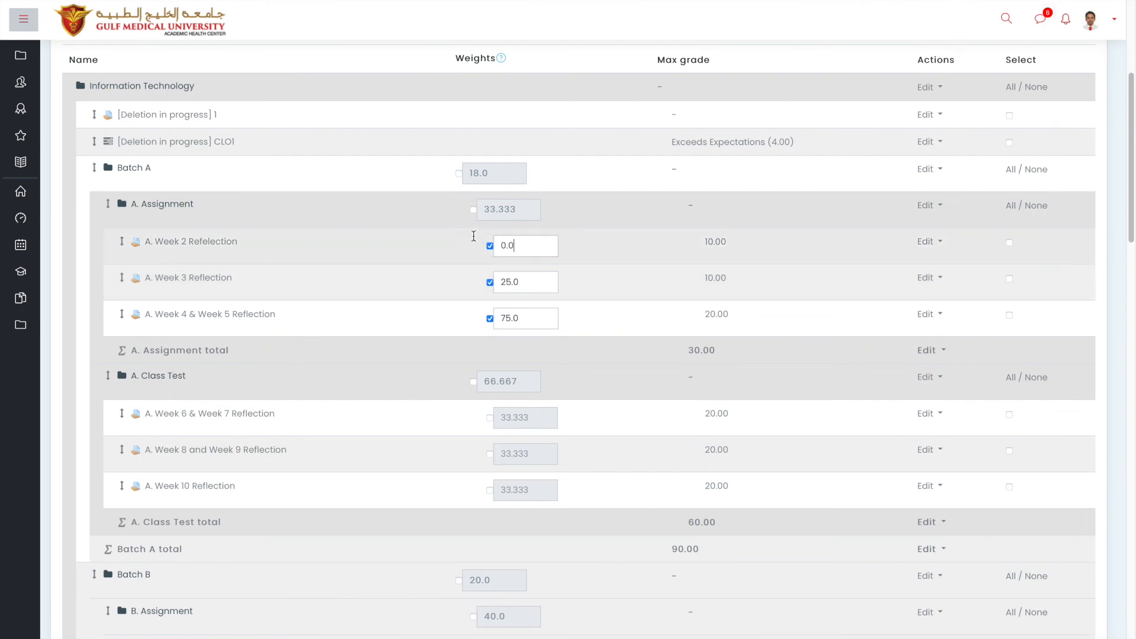
text(25)
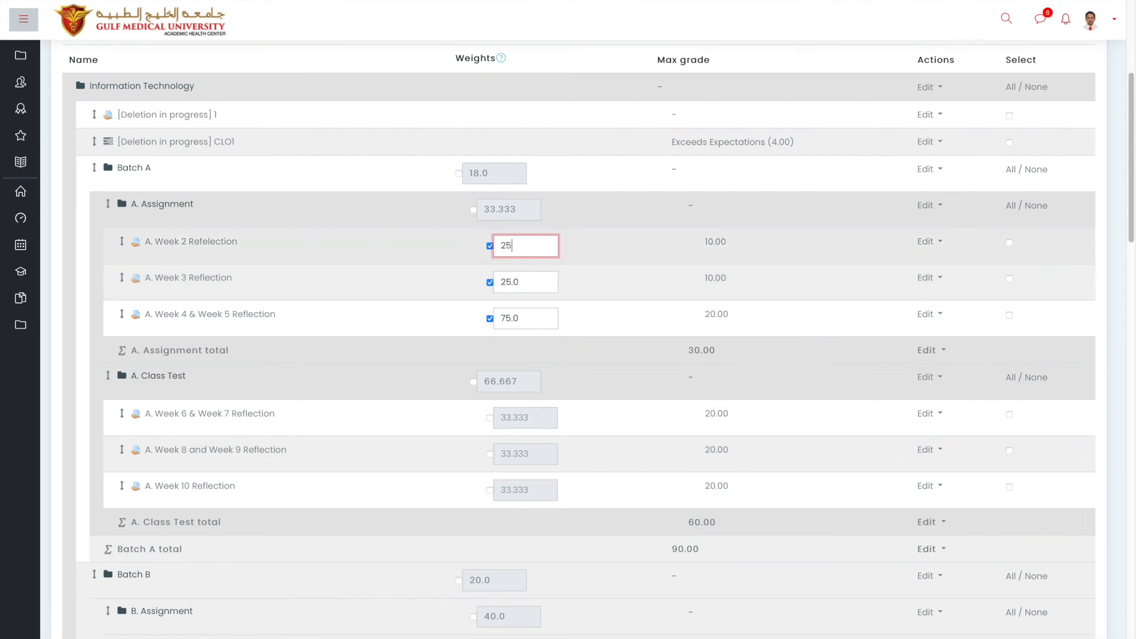
click(506, 314)
key(BackSpace)
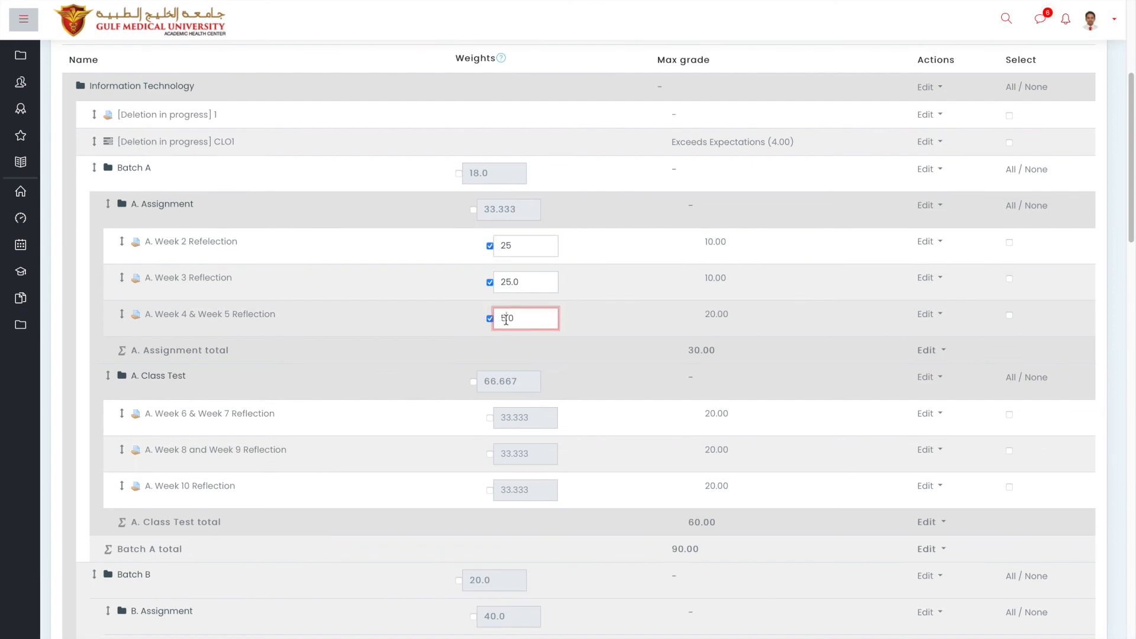
text(0)
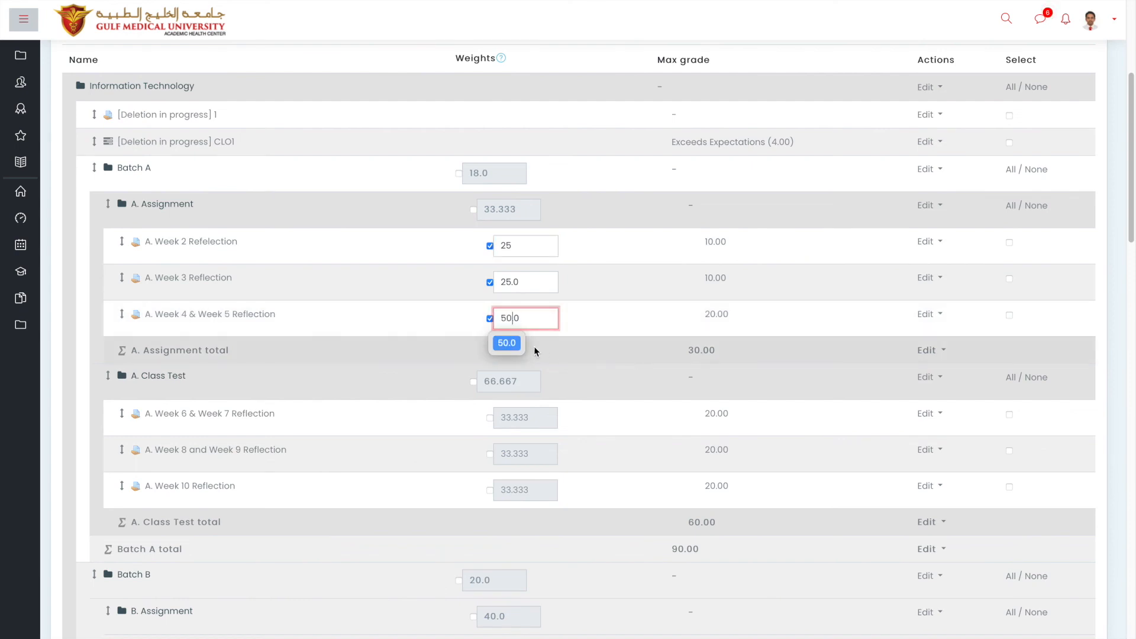
click(508, 343)
scroll(513, 343, down, 7)
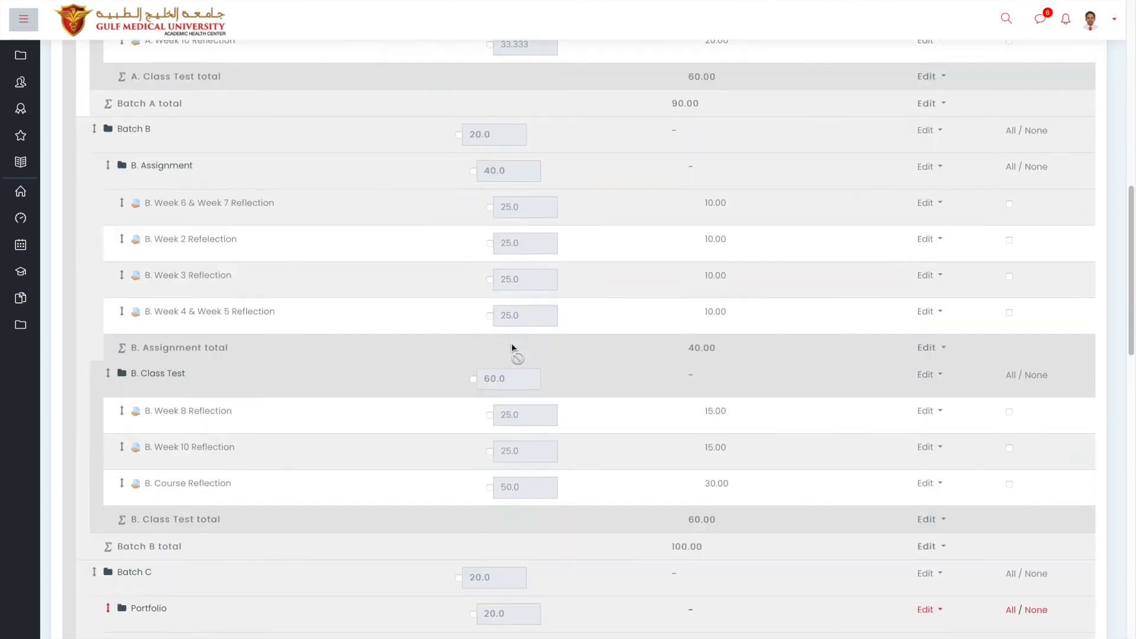
scroll(511, 343, up, 5)
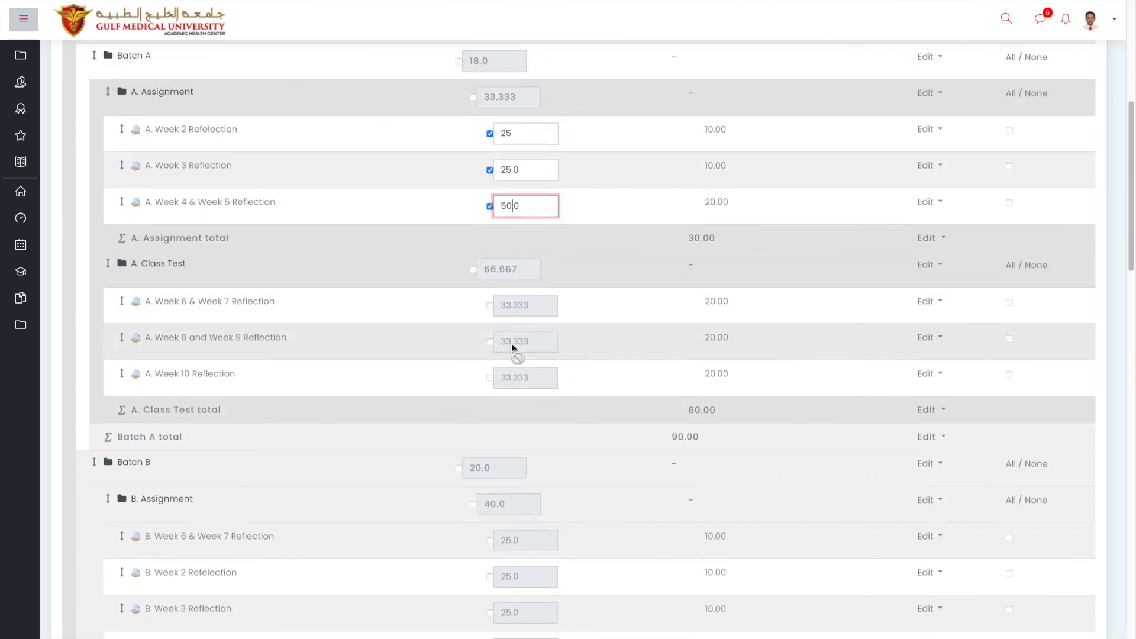
scroll(512, 343, down, 15)
scroll(512, 343, down, 4)
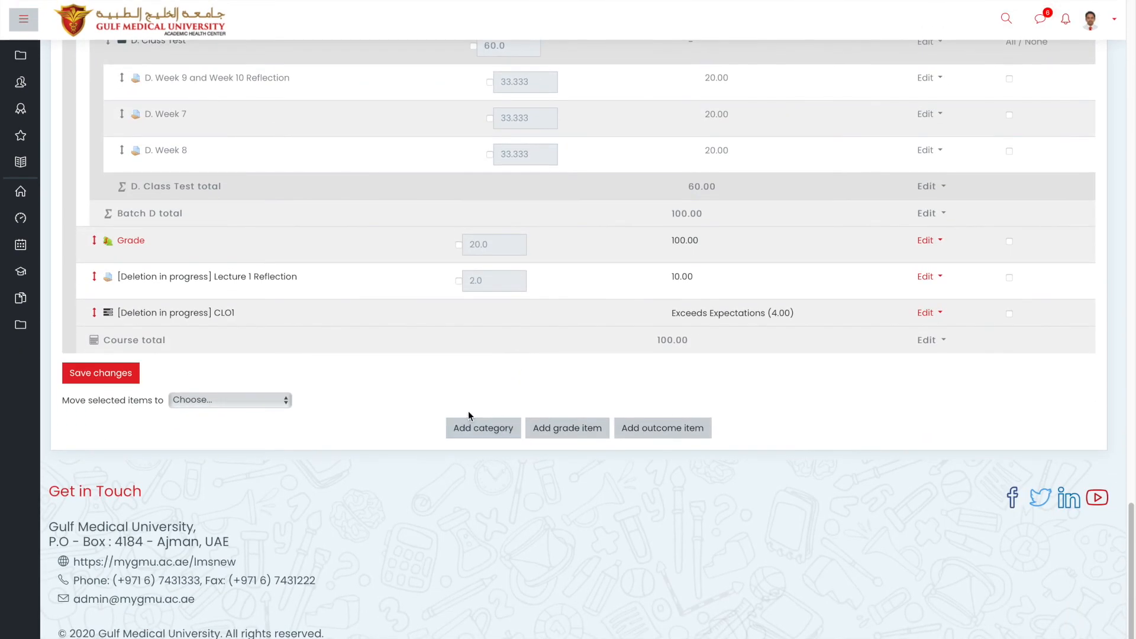
Save the 25/25/50 weights, continue past recalculation, and check the A. Assignment total of 40.00.
click(118, 374)
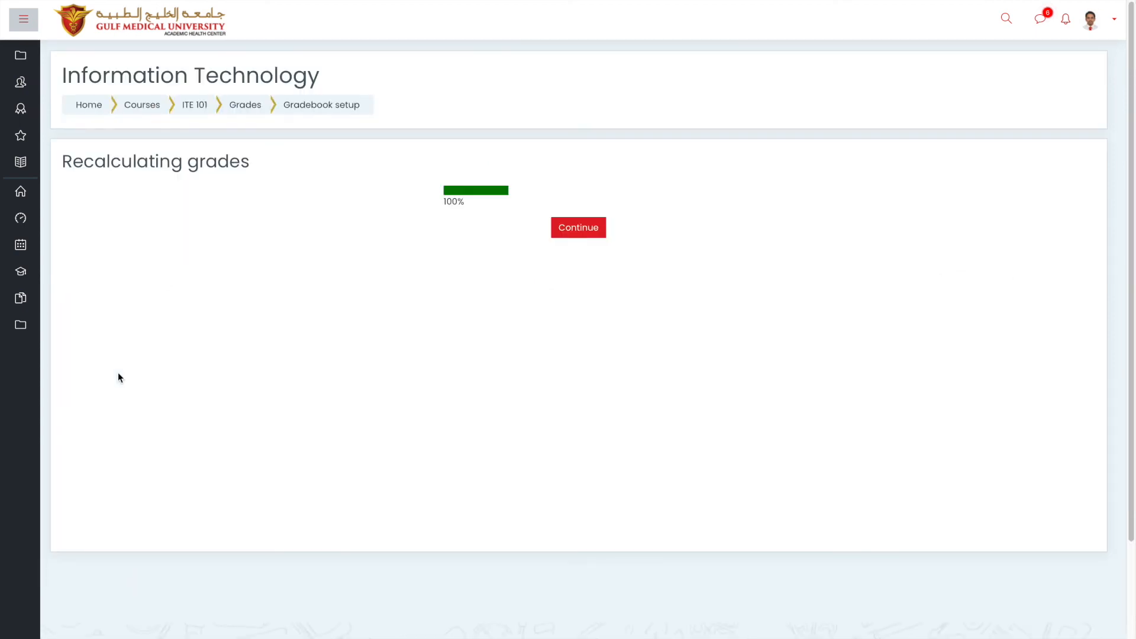
click(570, 235)
scroll(570, 237, down, 20)
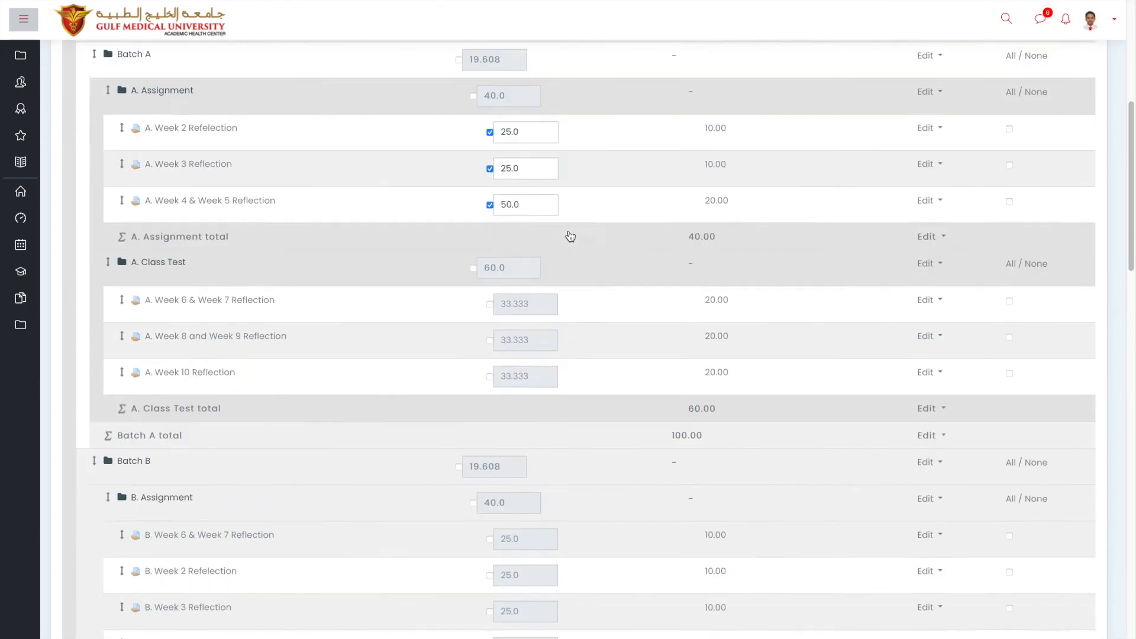
scroll(570, 236, down, 7)
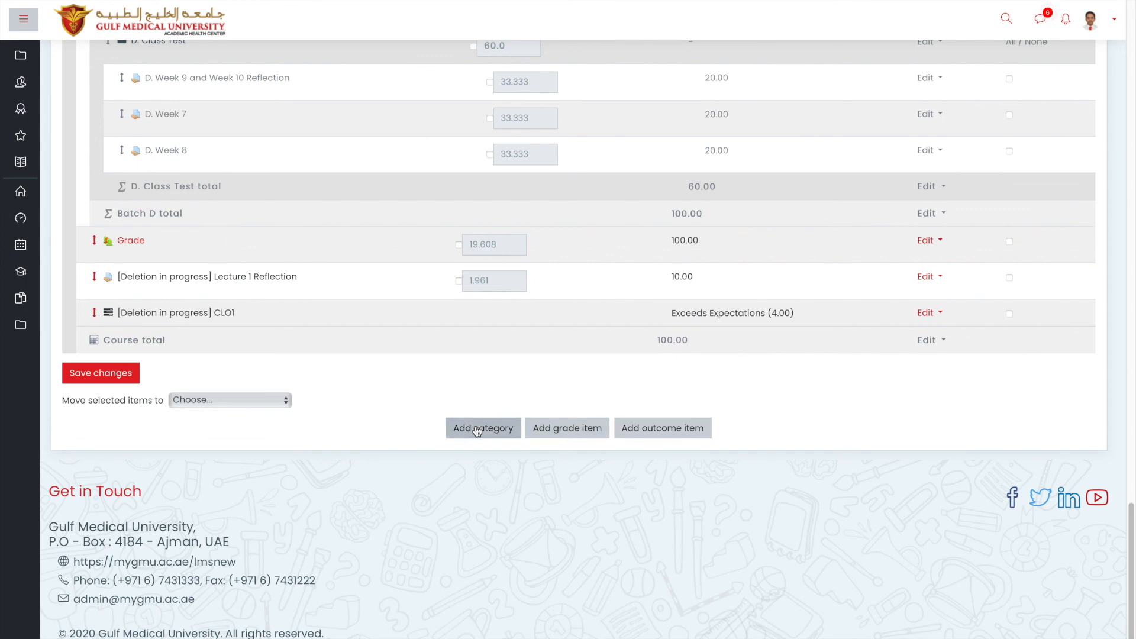
scroll(568, 445, up, 1)
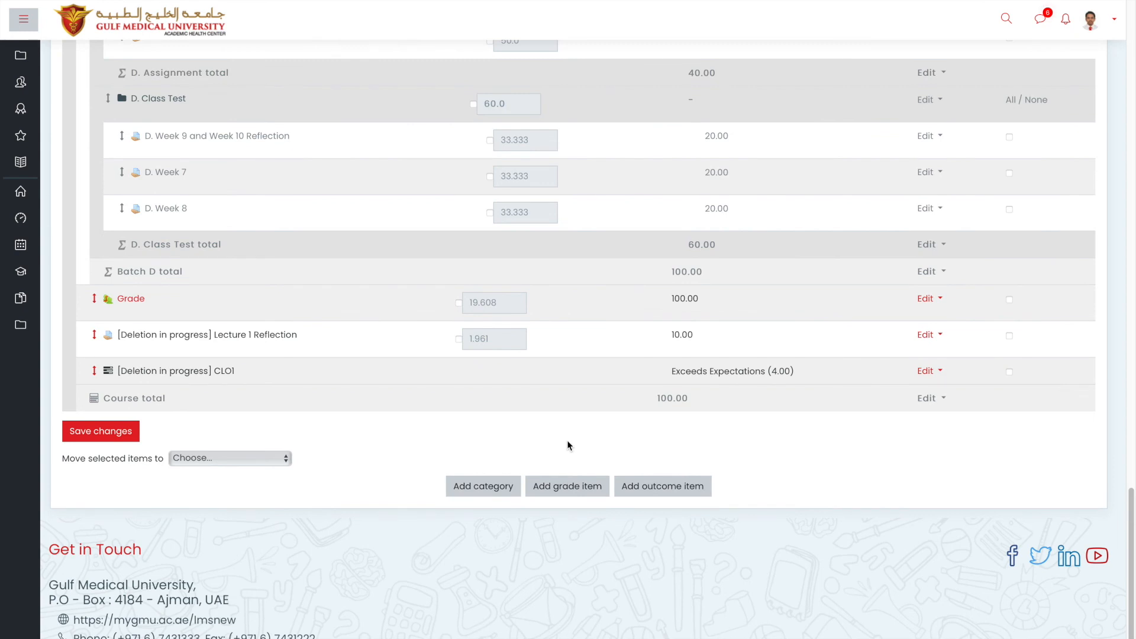
scroll(567, 445, down, 1)
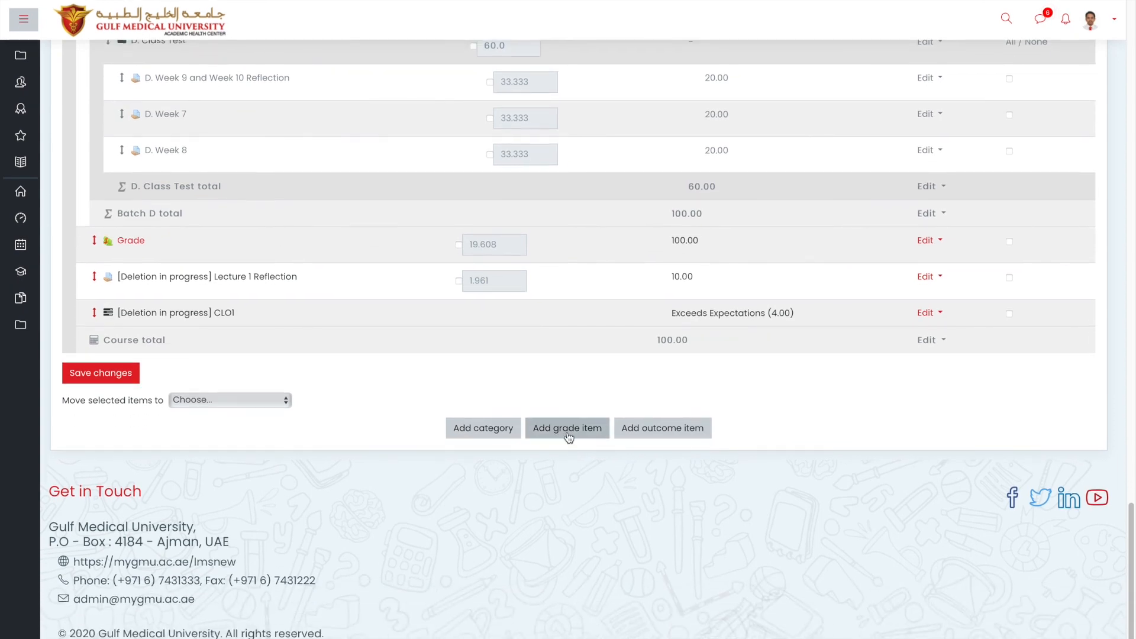